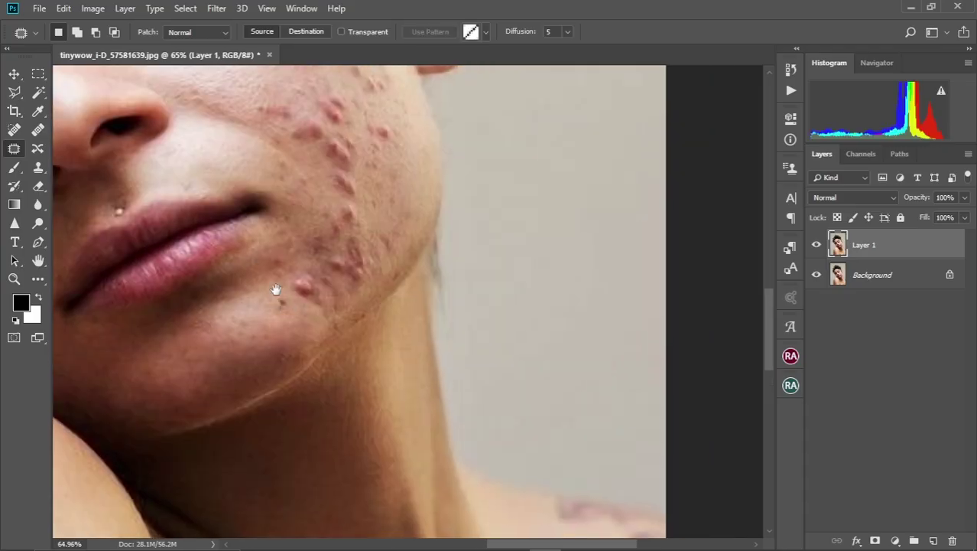
Step: Patch the blemishes on the chin beneath the corner of the mouth with clean neighbouring skin
mouse_move(276, 289)
left_mouse_down()
mouse_move(289, 318)
mouse_move(255, 323)
left_mouse_up()
mouse_move(277, 304)
left_mouse_down()
mouse_move(292, 308)
mouse_move(279, 304)
left_mouse_up()
left_click_drag(289, 334, 254, 312)
key("ctrl+d")
left_click_drag(291, 306, 256, 353)
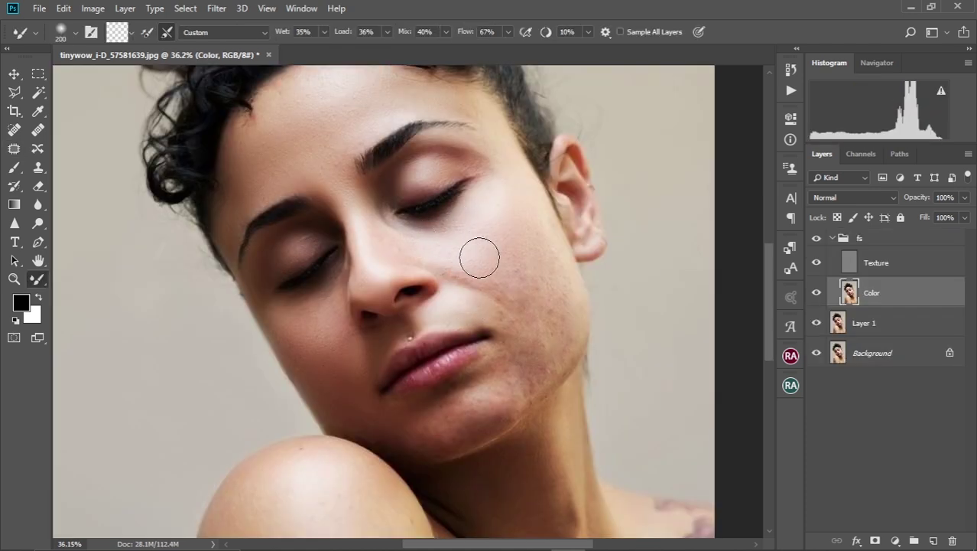
Step: Blend the blotchy skin tones on the cheek, jaw and chin of the Color layer with the Mixer Brush
key("[")
key("[")
mouse_move(480, 257)
left_mouse_down()
mouse_move(493, 262)
mouse_move(479, 305)
left_mouse_up()
key("]")
key("]")
key("]")
mouse_move(508, 272)
left_mouse_down()
mouse_move(545, 292)
mouse_move(517, 318)
mouse_move(526, 354)
mouse_move(420, 422)
left_mouse_up()
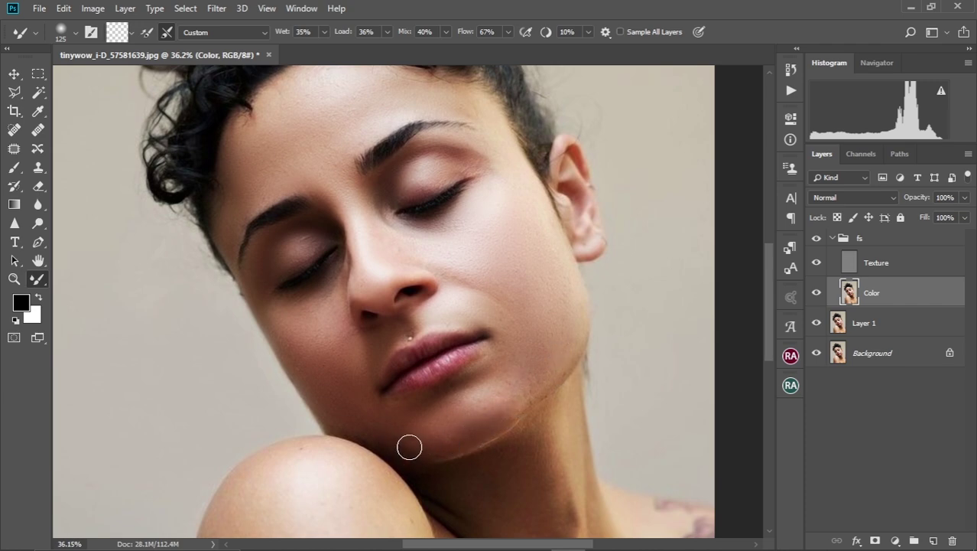
Step: Adjust the Mixer Brush size and smooth the skin between the jaw and the cheek on the Color layer
key("bracketright")
key("bracketright")
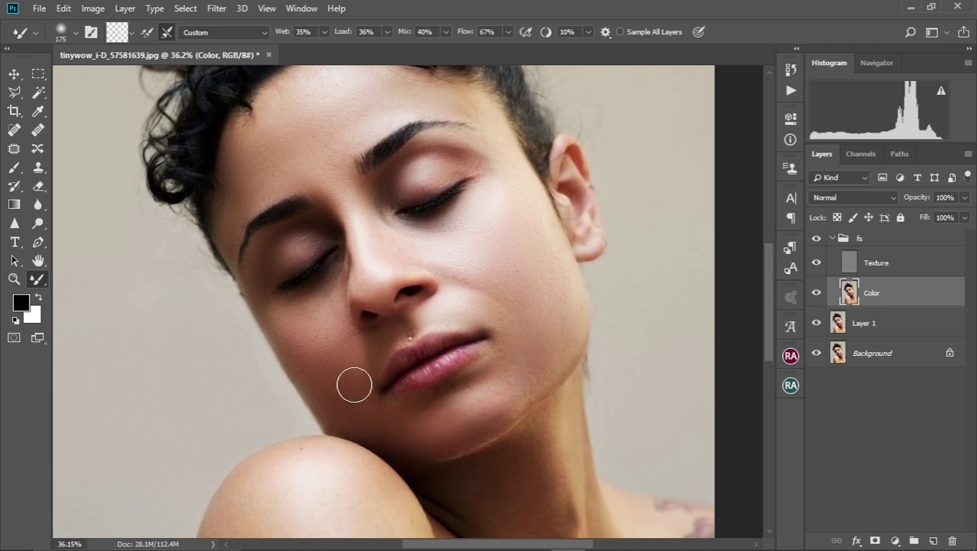
key("bracketleft")
key("bracketleft")
key("bracketleft")
mouse_move(509, 369)
left_mouse_down()
mouse_move(496, 327)
mouse_move(470, 308)
left_mouse_up()
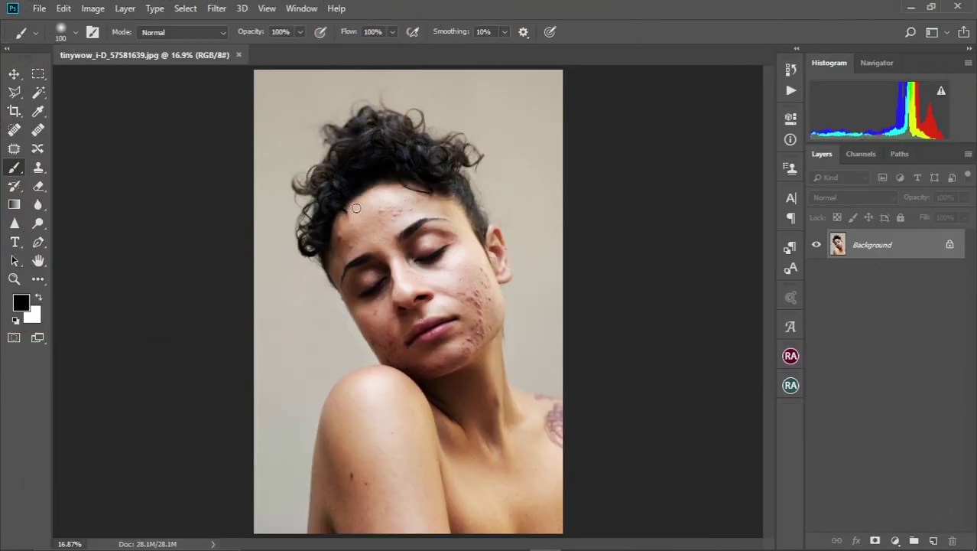
Step: Examine the acne and blemishes on the forehead, cheeks and chin of the original portrait
key("ctrl+plus")
key("ctrl+plus")
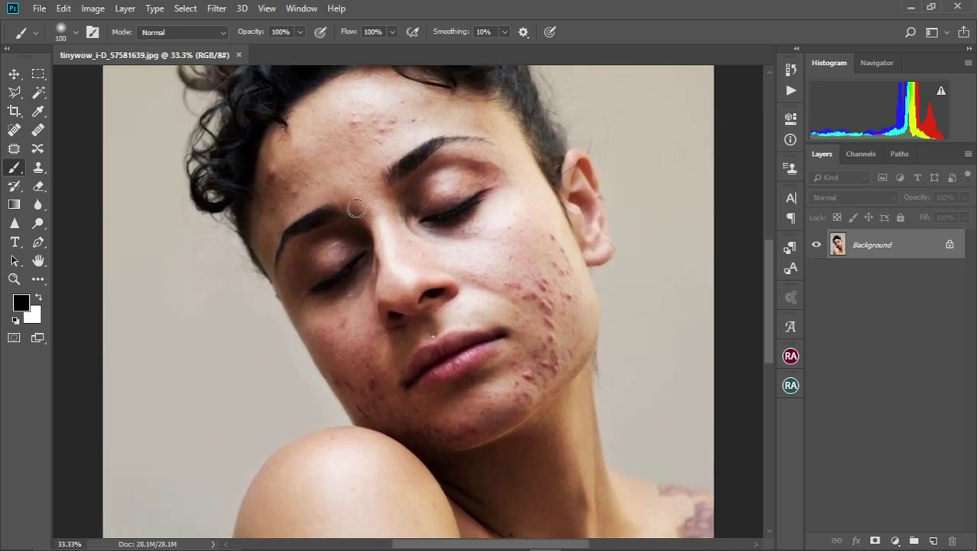
key("ctrl+minus")
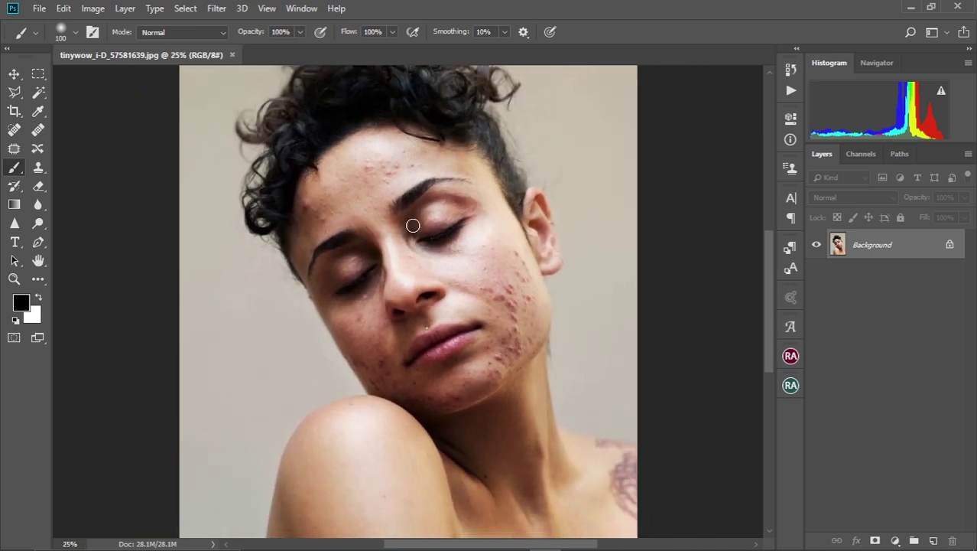
left_click_drag(418, 220, 404, 257)
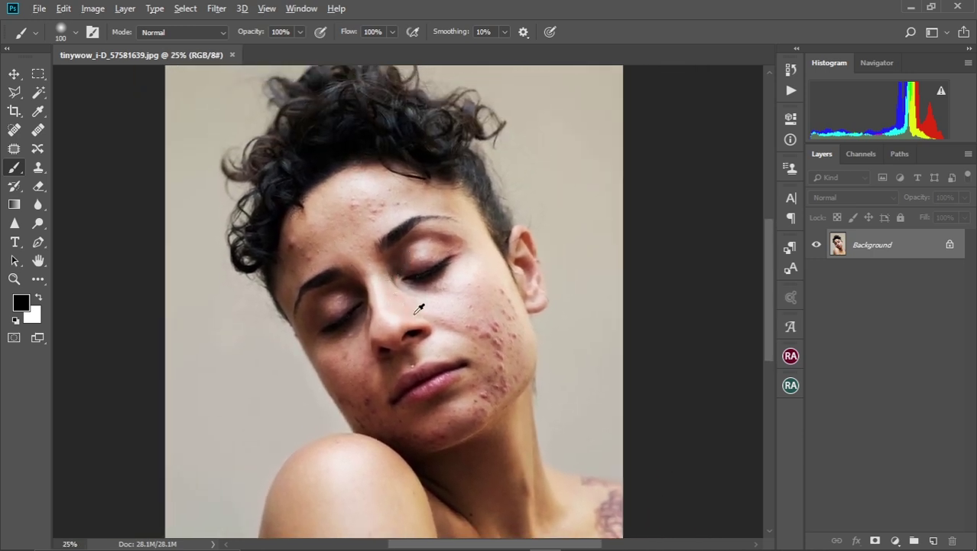
scroll(419, 308, "up", 2)
scroll(414, 312, "down", 1)
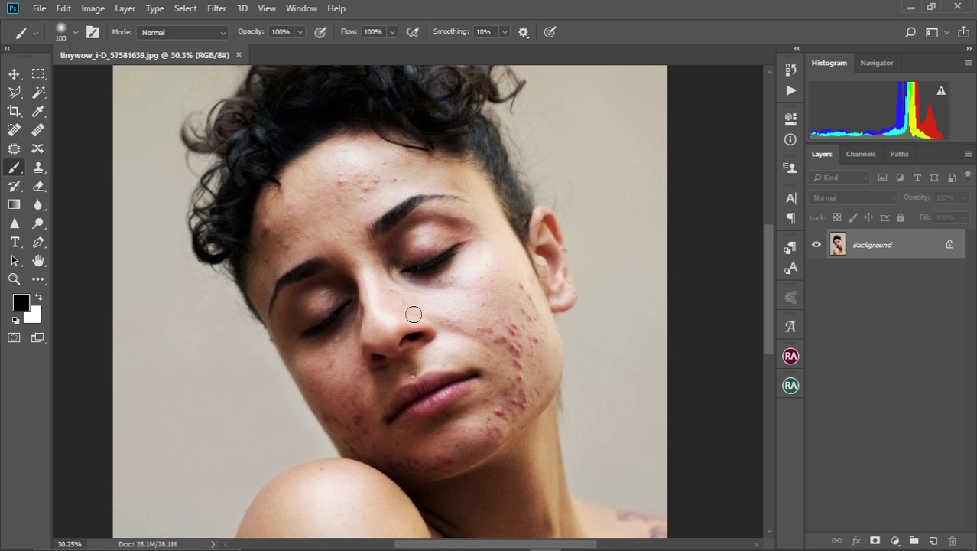
scroll(497, 357, "up", 2)
left_click_drag(501, 356, 520, 291)
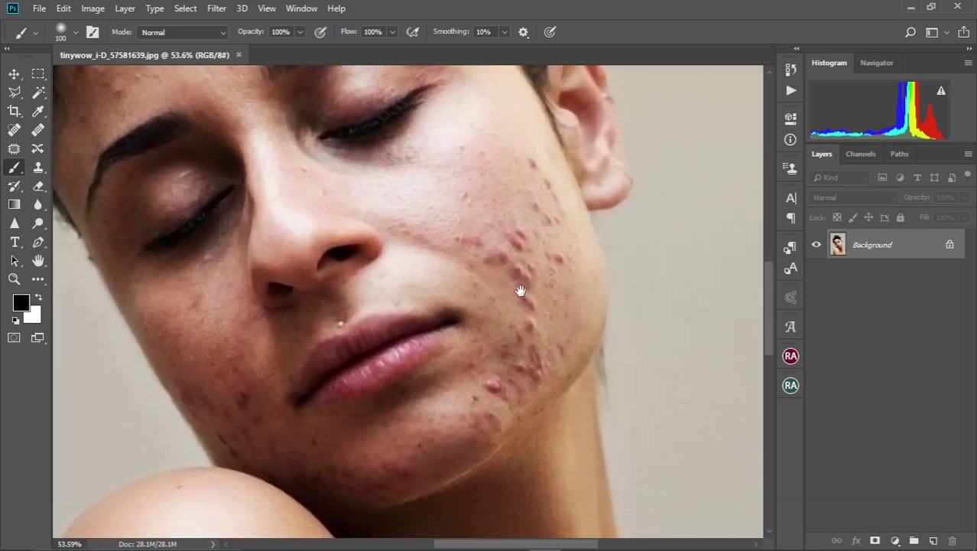
scroll(410, 279, "up", 6)
scroll(382, 272, "left", 2)
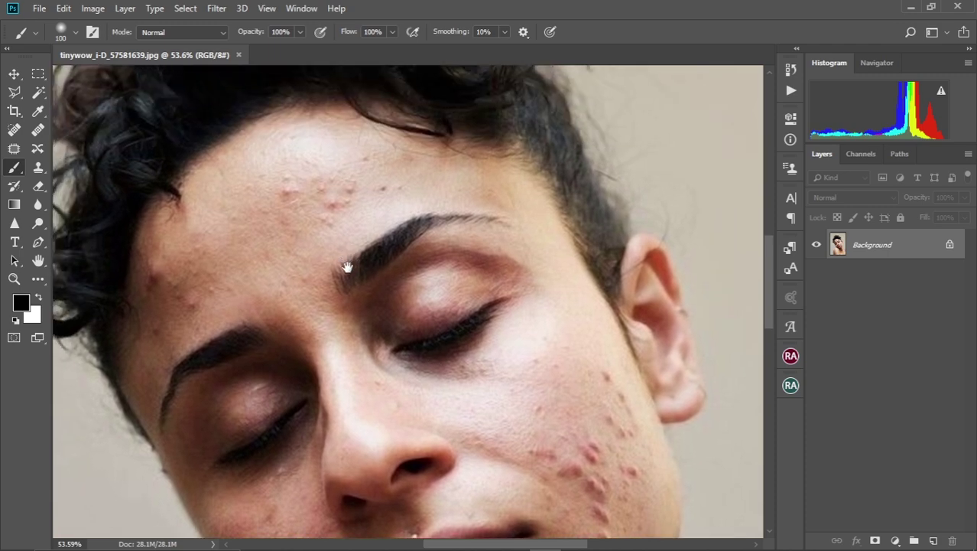
left_click_drag(333, 365, 326, 283)
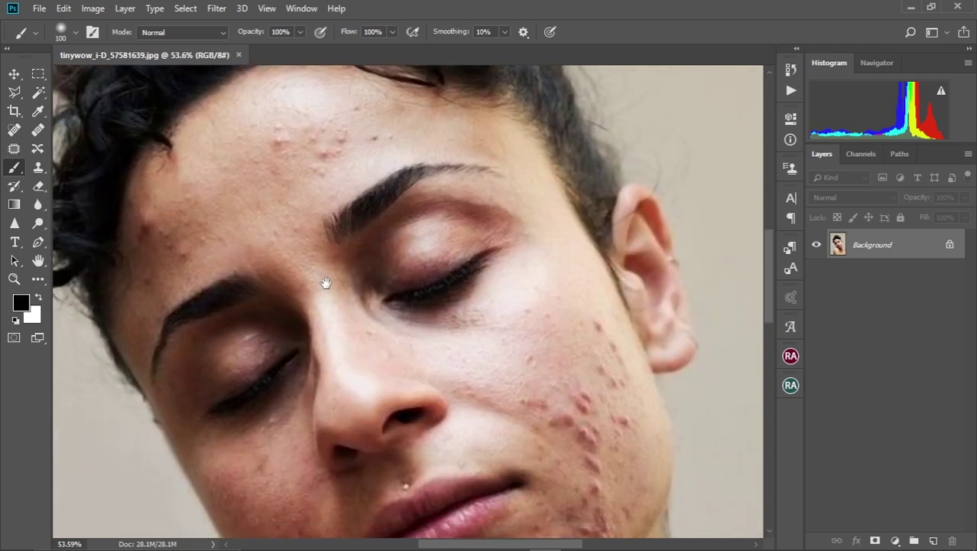
scroll(372, 302, "down", 1)
scroll(367, 307, "down", 3)
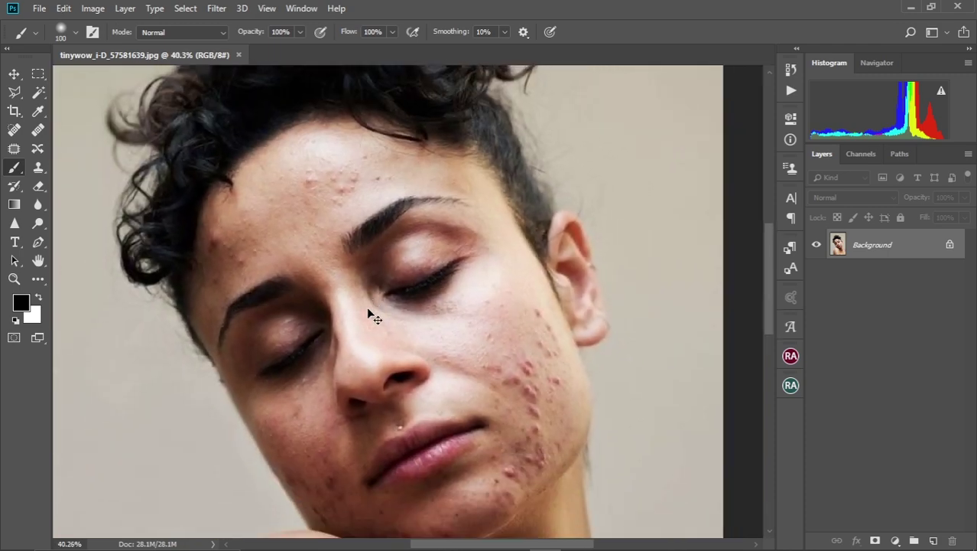
scroll(367, 314, "up", 1)
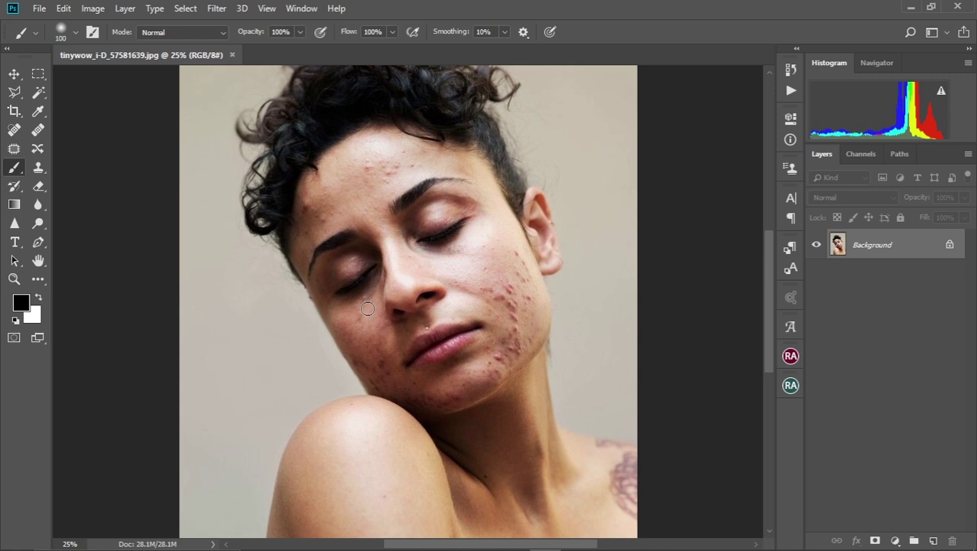
scroll(368, 308, "up", 1)
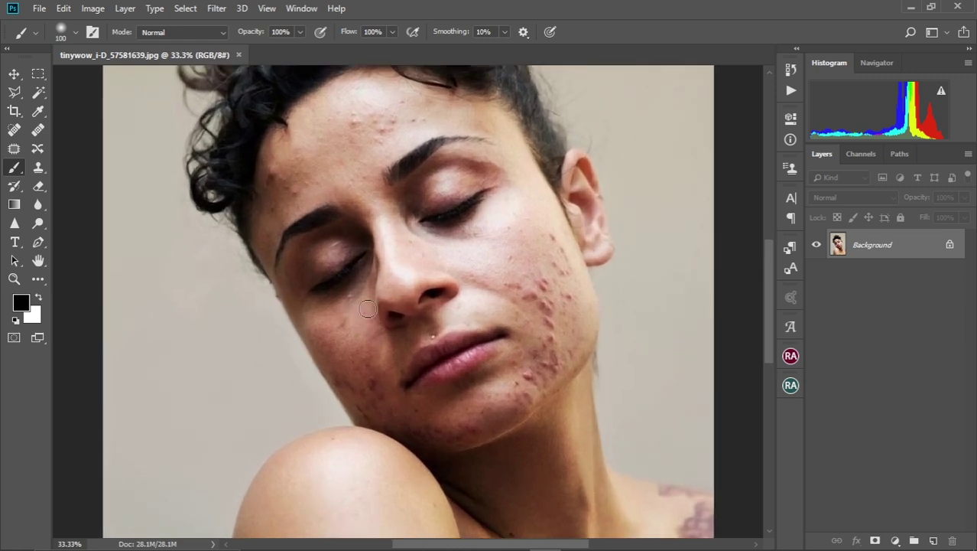
scroll(391, 321, "up", 2)
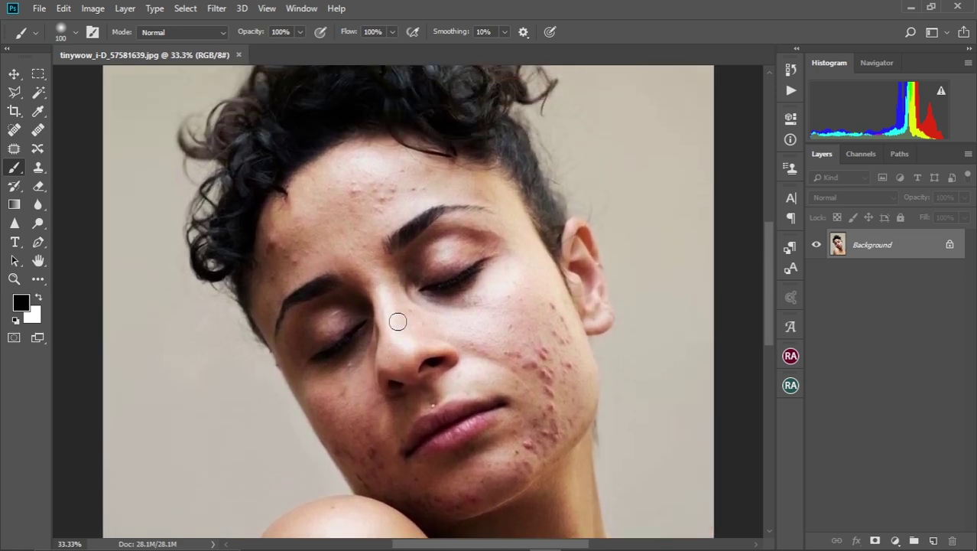
Step: Duplicate the Background layer as a separate retouching layer
key("ctrl+j")
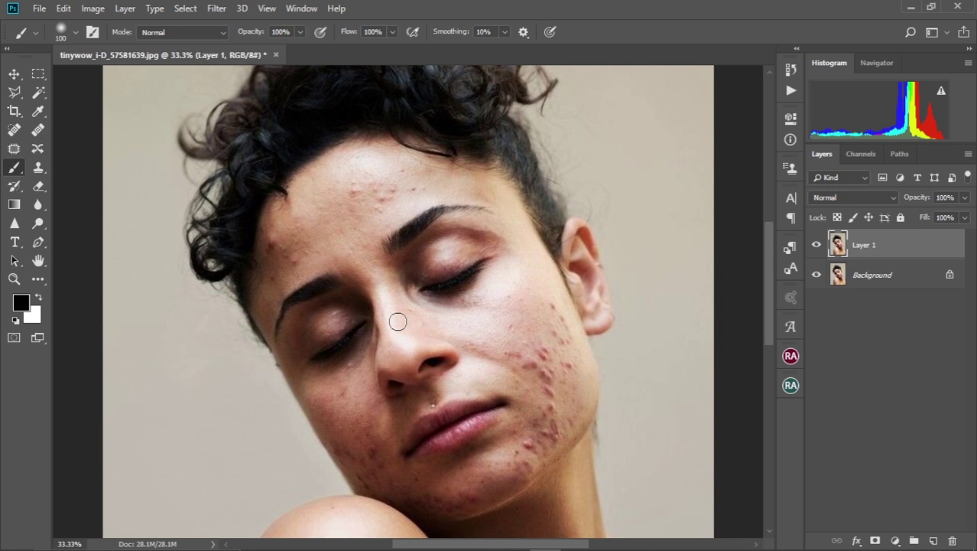
scroll(462, 298, "up", 2)
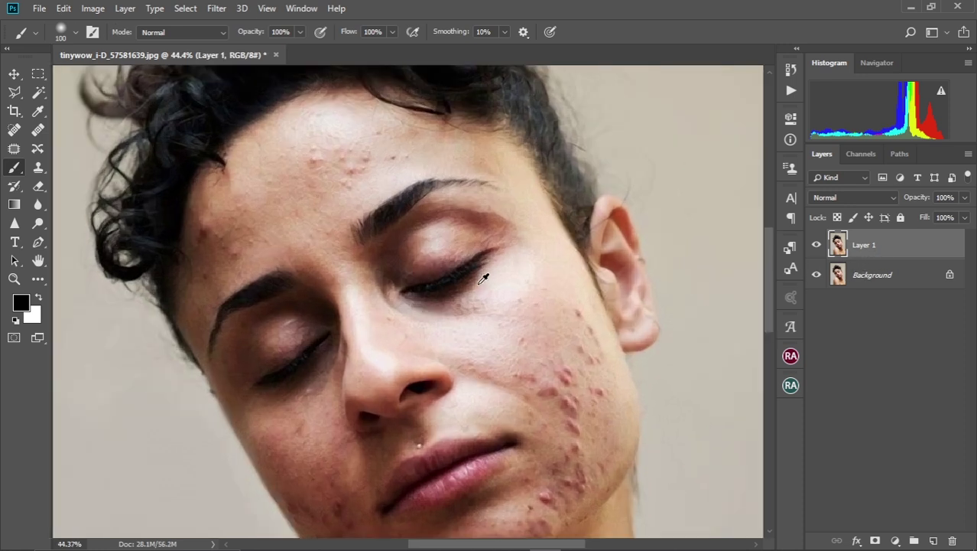
left_click_drag(324, 261, 366, 263)
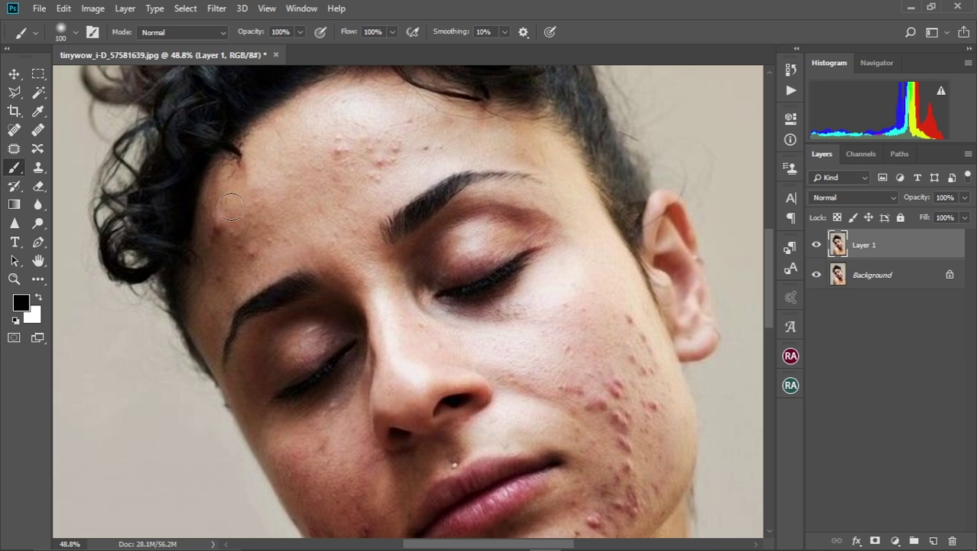
Step: Use the Patch tool to replace the blemishes on the forehead beside the hairline with clean skin
left_click(15, 150)
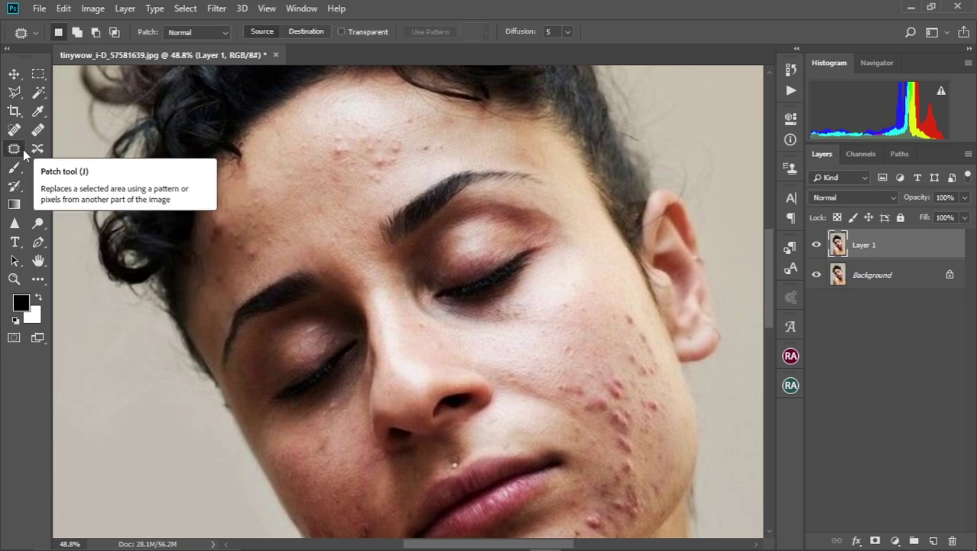
scroll(352, 237, "up", 4)
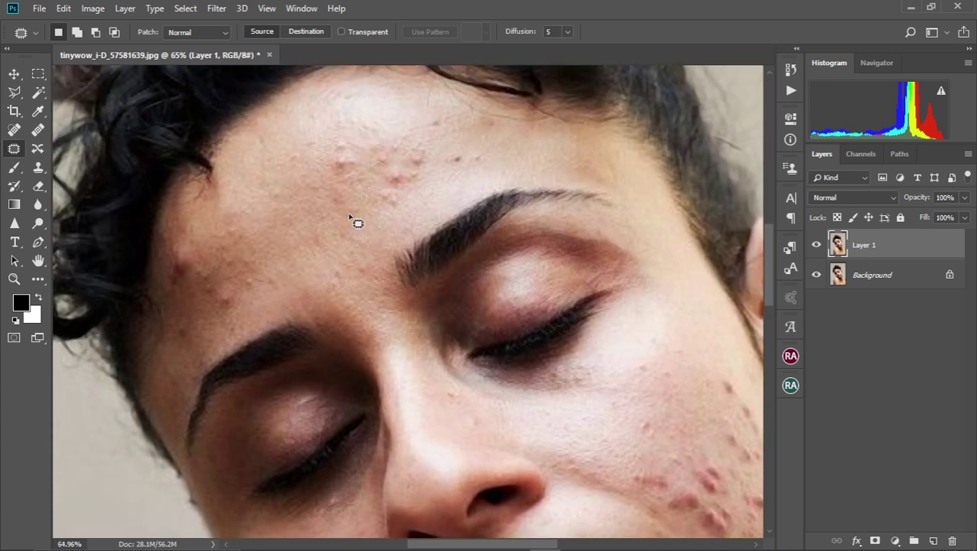
left_click_drag(237, 216, 280, 242)
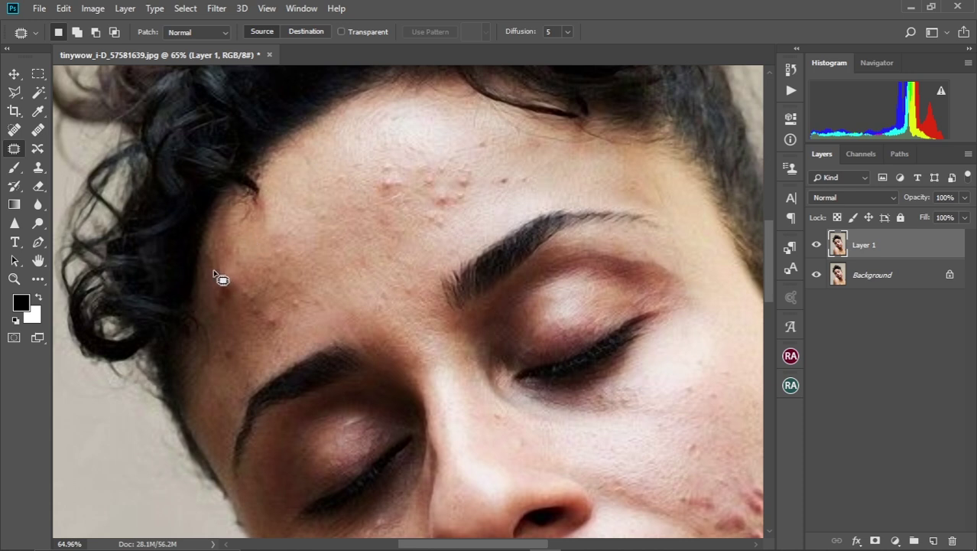
mouse_move(214, 263)
left_mouse_down()
mouse_move(211, 308)
mouse_move(222, 308)
mouse_move(236, 275)
mouse_move(229, 264)
mouse_move(233, 272)
mouse_move(256, 253)
left_mouse_up()
key("ctrl+d")
mouse_move(256, 308)
left_mouse_down()
mouse_move(243, 293)
mouse_move(242, 311)
mouse_move(277, 325)
mouse_move(252, 312)
mouse_move(266, 341)
left_mouse_up()
key("ctrl+d")
Step: Patch the remaining small spots at the temple and just above the shaded eyebrow
key("ctrl+d")
mouse_move(228, 371)
left_mouse_down()
mouse_move(227, 354)
mouse_move(238, 358)
mouse_move(235, 372)
left_mouse_up()
key("ctrl+d")
left_click_drag(292, 309, 310, 297)
key("ctrl+d")
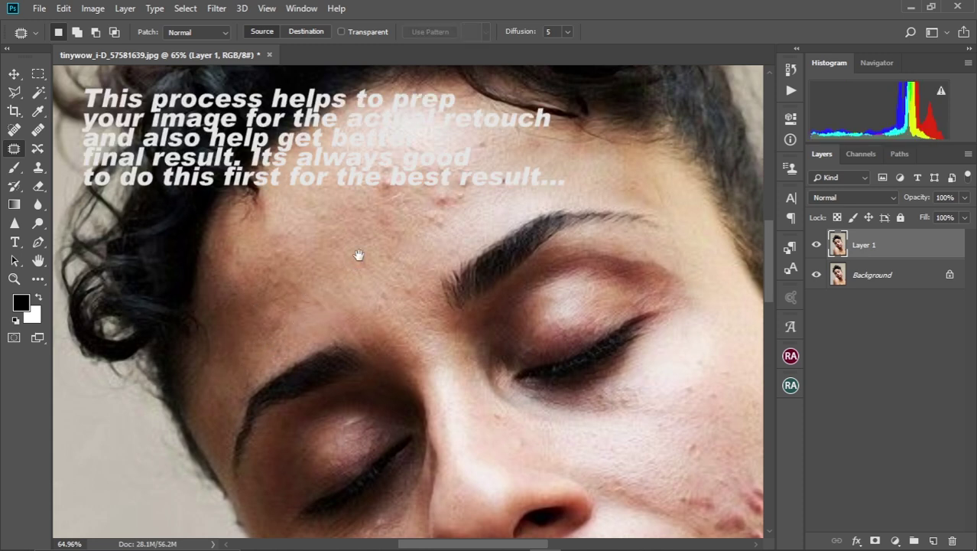
Step: Patch the red bump in the upper middle of the forehead with clean skin
left_click_drag(358, 253, 323, 296)
mouse_move(348, 237)
left_mouse_down()
mouse_move(336, 284)
mouse_move(347, 284)
mouse_move(318, 293)
left_mouse_up()
key("ctrl+d")
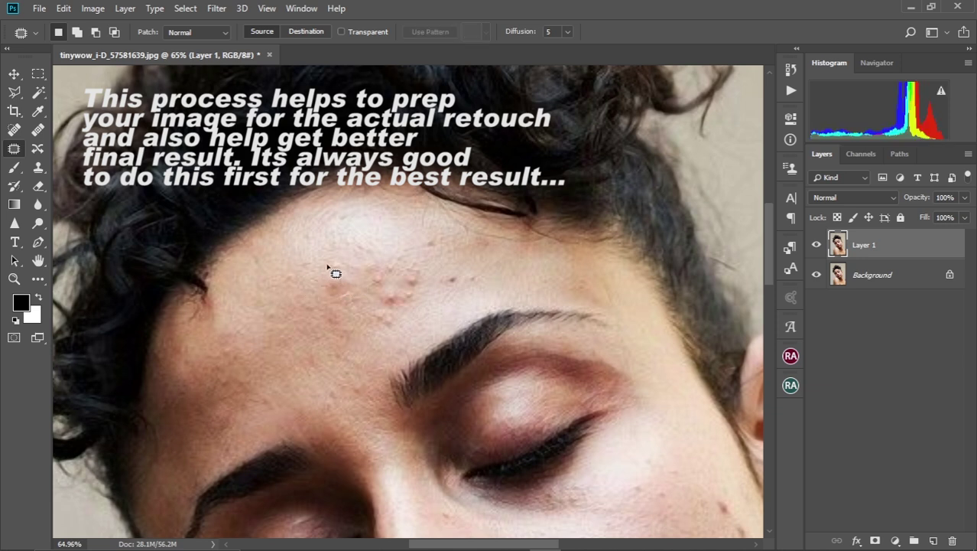
left_click_drag(338, 257, 335, 261)
mouse_move(336, 265)
left_mouse_down()
mouse_move(318, 283)
mouse_move(330, 289)
mouse_move(310, 292)
mouse_move(317, 261)
mouse_move(299, 263)
mouse_move(283, 290)
left_mouse_up()
key("ctrl+d")
key("ctrl+d")
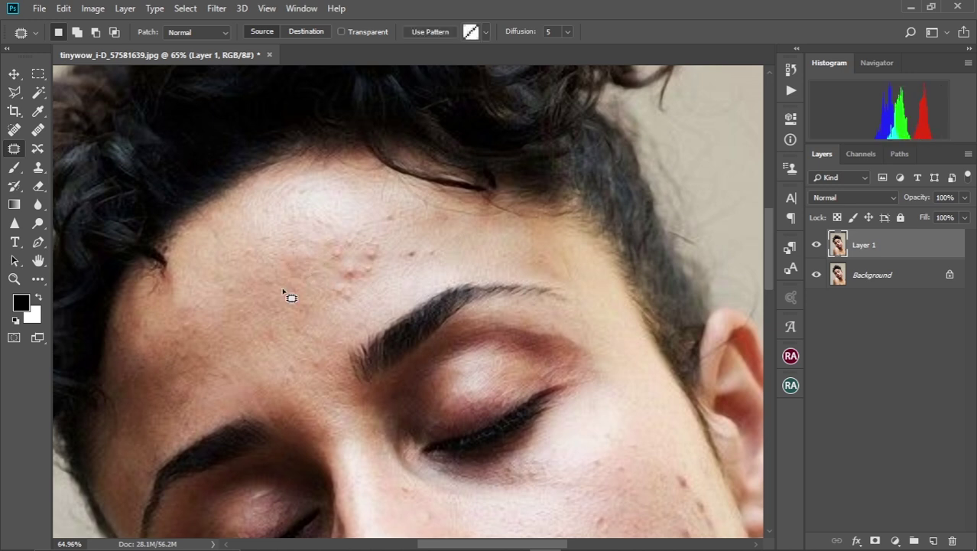
Step: Patch the cluster of red bumps in the middle of the forehead
key("ctrl+d")
mouse_move(341, 256)
left_mouse_down()
mouse_move(308, 301)
mouse_move(326, 283)
left_mouse_up()
left_click_drag(324, 287, 308, 300)
key("ctrl+d")
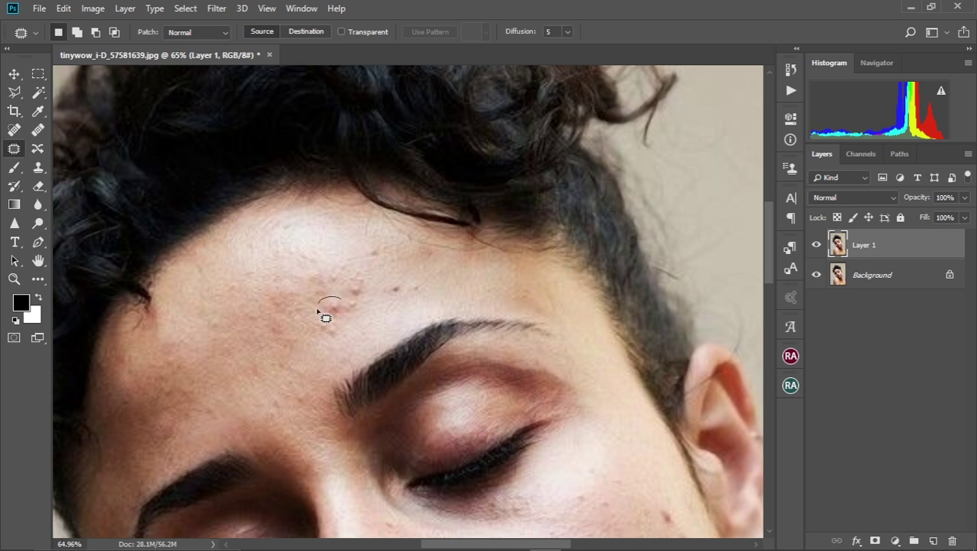
mouse_move(347, 315)
left_mouse_down()
mouse_move(299, 320)
mouse_move(320, 338)
left_mouse_up()
key("ctrl+d")
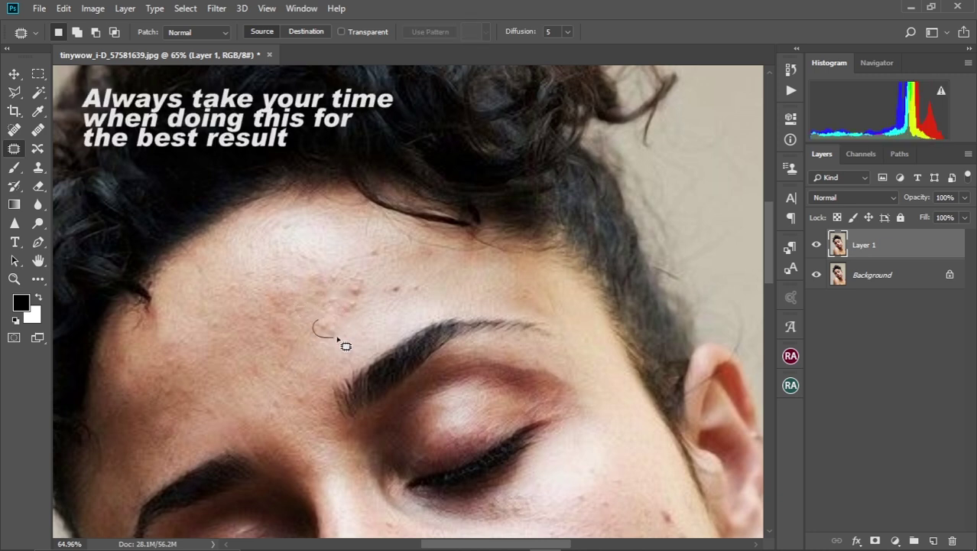
Step: Patch the leftover bumps and the isolated spots on the forehead above the brightly lit eyebrow
mouse_move(337, 339)
left_mouse_down()
mouse_move(312, 327)
mouse_move(319, 346)
mouse_move(352, 304)
left_mouse_up()
key("ctrl+d")
left_click_drag(351, 304, 358, 317)
key("ctrl+d")
mouse_move(369, 277)
left_mouse_down()
mouse_move(350, 280)
mouse_move(380, 310)
mouse_move(394, 284)
left_mouse_up()
key("ctrl+d")
mouse_move(393, 287)
left_mouse_down()
mouse_move(385, 299)
mouse_move(408, 300)
left_mouse_up()
key("ctrl+d")
key("ctrl+d")
Step: Patch the mark beneath the closed eye on the shaded side of the face
key("space")
left_click_drag(380, 408, 332, 309)
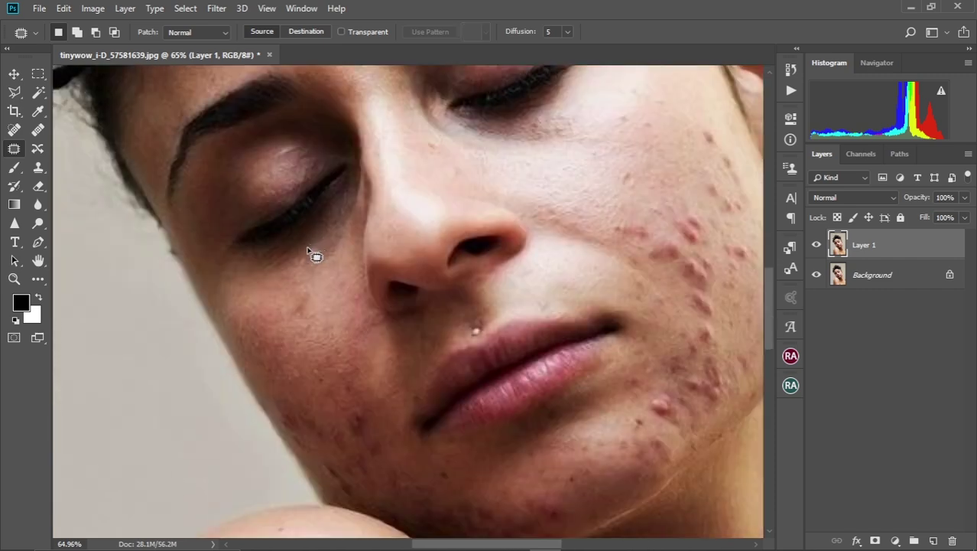
left_click_drag(317, 254, 310, 269)
mouse_move(311, 270)
left_mouse_down()
mouse_move(294, 277)
mouse_move(306, 280)
left_mouse_up()
key("ctrl+d")
Step: Patch the dark blemishes on the shaded lower cheek and along the jaw above the shoulder
scroll(336, 298, "down", 3)
mouse_move(353, 302)
left_mouse_down()
mouse_move(345, 316)
mouse_move(353, 303)
left_mouse_up()
mouse_move(348, 312)
left_mouse_down()
mouse_move(325, 336)
mouse_move(328, 299)
mouse_move(306, 325)
mouse_move(293, 302)
left_mouse_up()
mouse_move(288, 291)
left_mouse_down()
mouse_move(299, 319)
mouse_move(267, 314)
mouse_move(305, 294)
left_mouse_up()
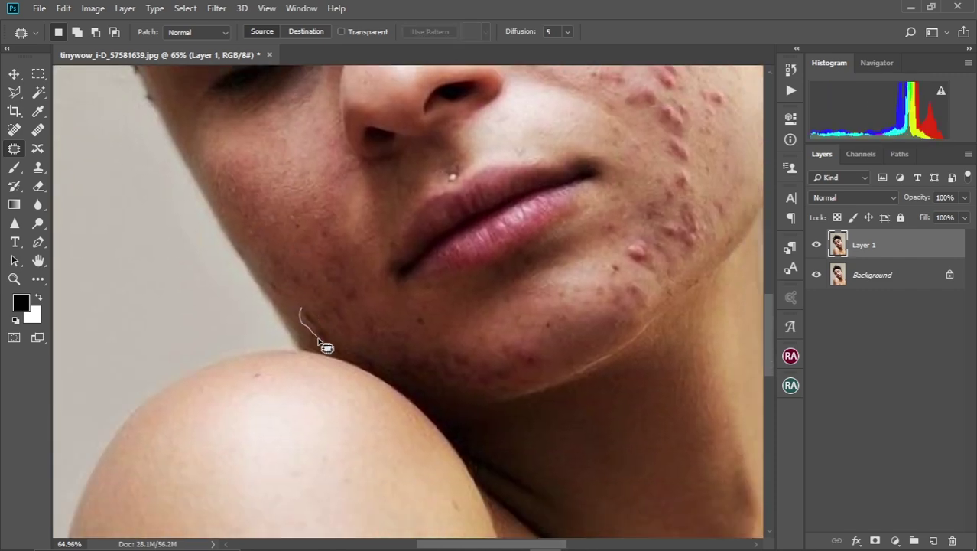
mouse_move(325, 342)
left_mouse_down()
mouse_move(286, 279)
mouse_move(306, 306)
left_mouse_up()
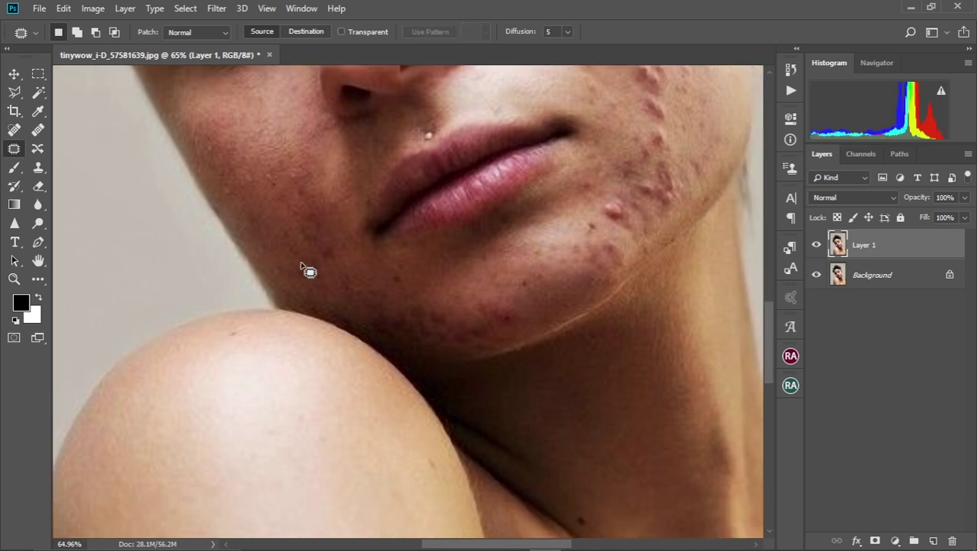
Step: Patch the spots below the shaded corner of the mouth and along the underside of the chin
mouse_move(310, 270)
left_mouse_down()
mouse_move(337, 289)
mouse_move(353, 246)
left_mouse_up()
left_click_drag(306, 252, 310, 273)
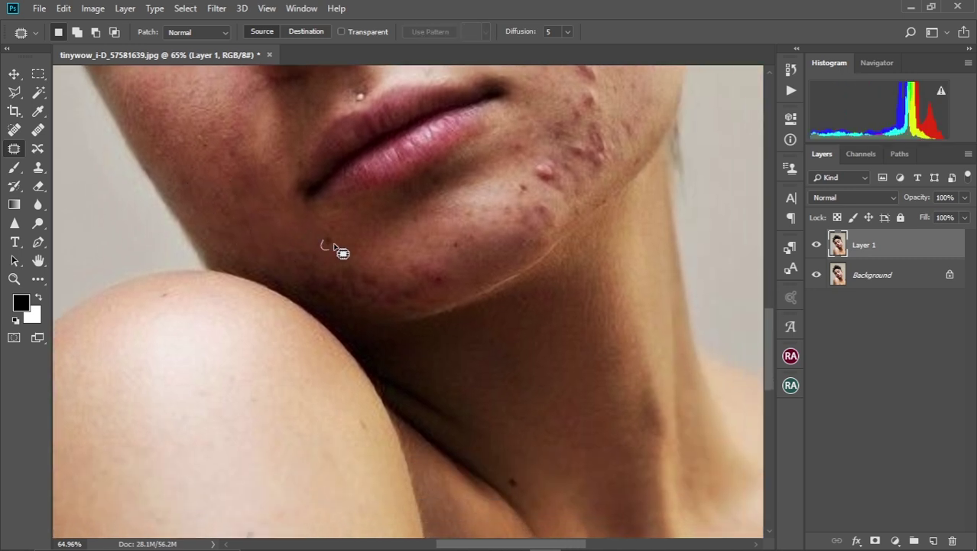
mouse_move(259, 231)
left_mouse_down()
mouse_move(280, 260)
mouse_move(262, 195)
mouse_move(305, 254)
left_mouse_up()
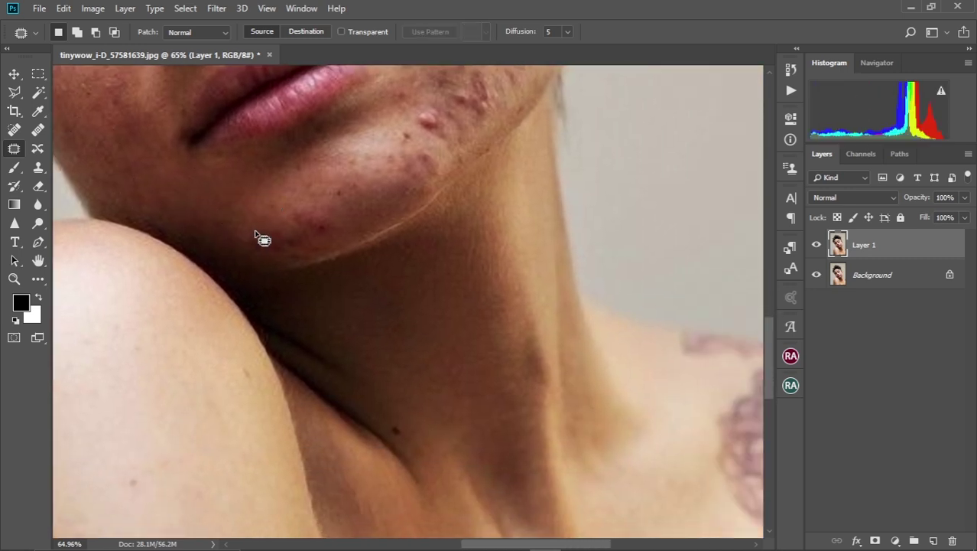
left_click_drag(262, 234, 253, 192)
left_click_drag(249, 232, 263, 239)
left_click_drag(264, 239, 252, 234)
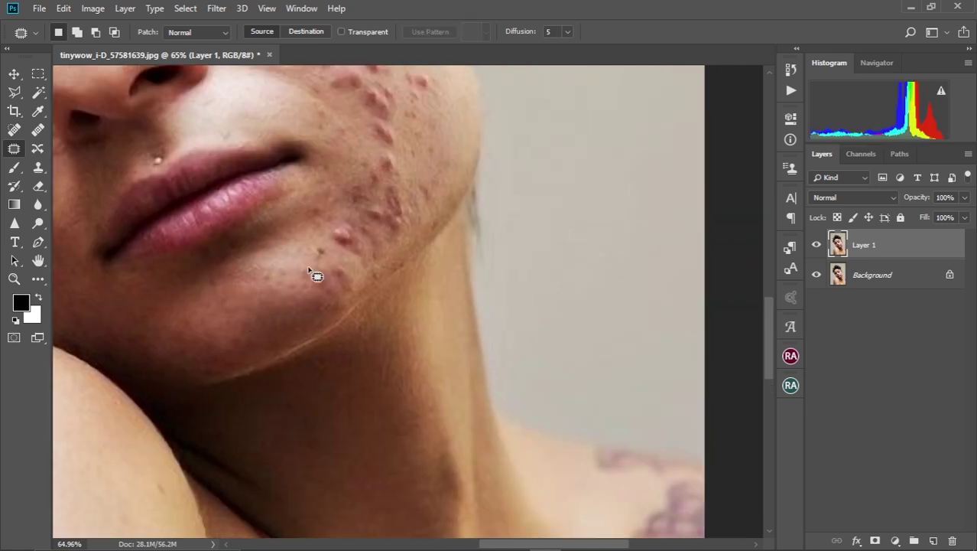
Step: Patch the chin spots, the raised bump below the mouth corner and the dark cluster on the brightly lit lower cheek
left_click_drag(315, 275, 331, 283)
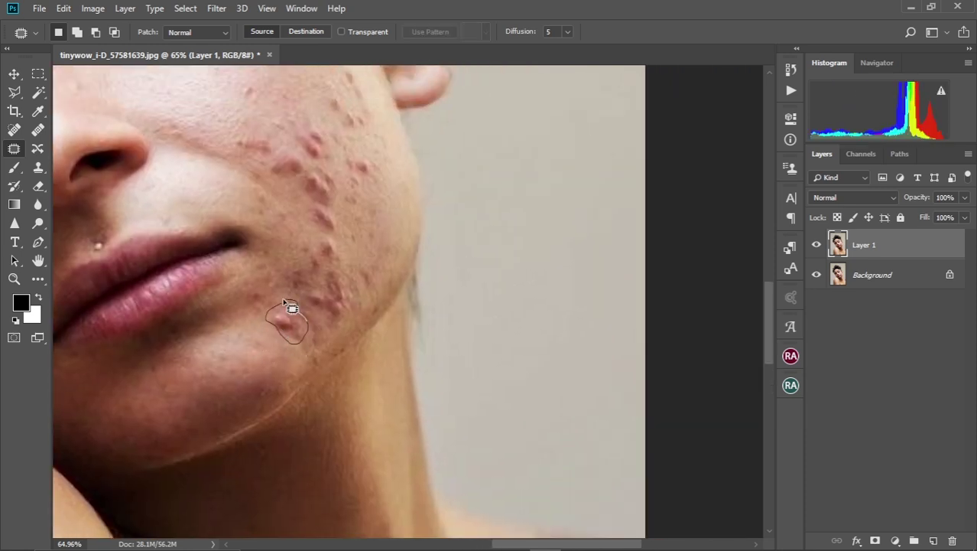
left_click_drag(254, 285, 270, 304)
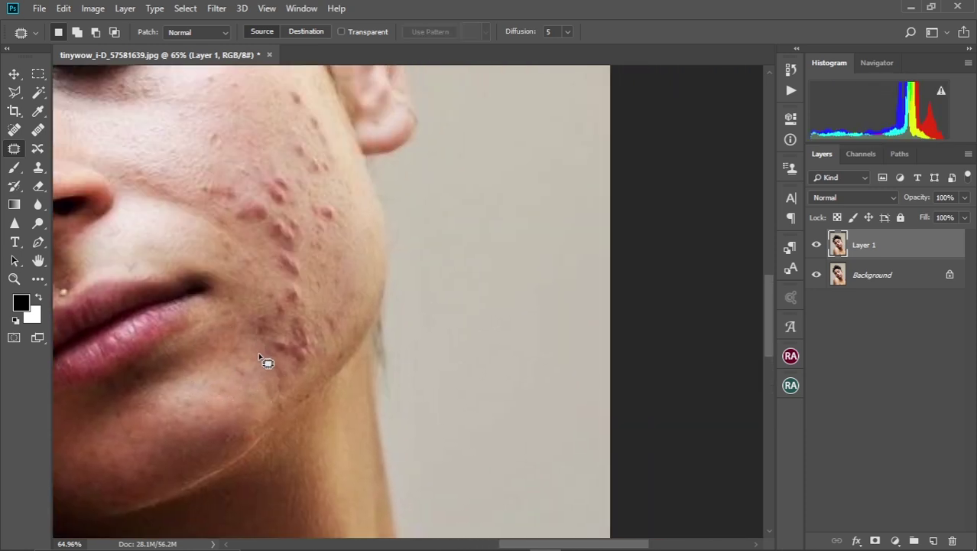
mouse_move(262, 360)
left_mouse_down()
mouse_move(289, 346)
mouse_move(266, 343)
left_mouse_up()
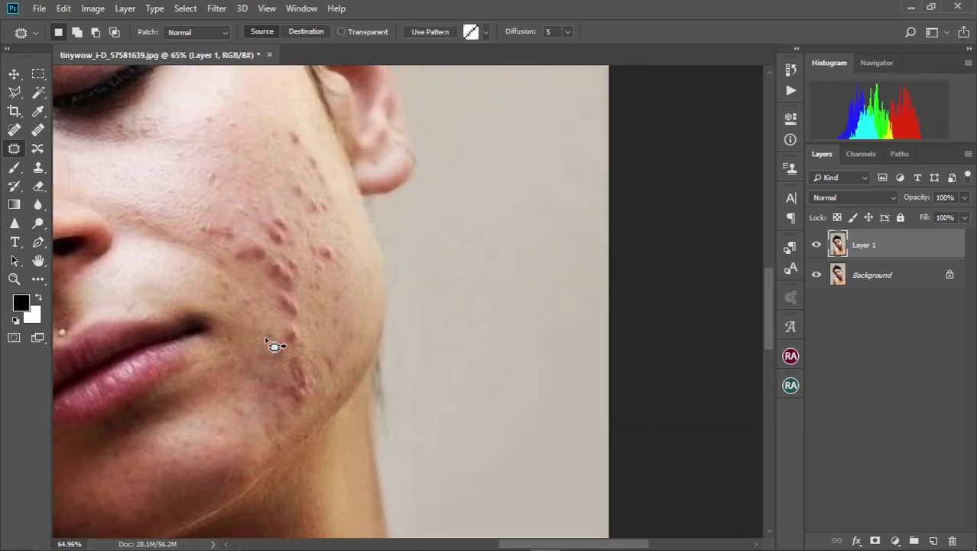
mouse_move(274, 346)
left_mouse_down()
mouse_move(262, 322)
mouse_move(305, 333)
left_mouse_up()
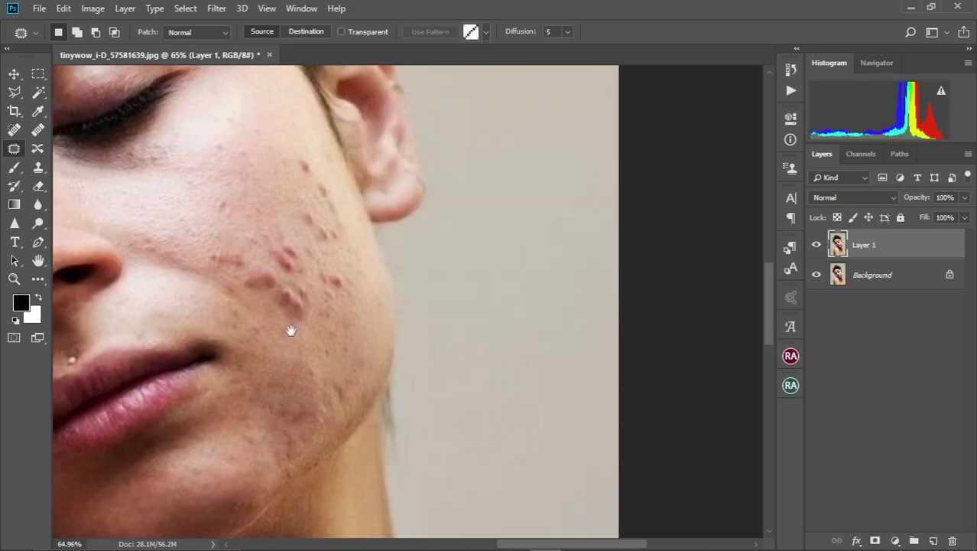
Step: Patch the red bumps across the brightly lit mid-cheek, the spots beside the earlobe and the leftover marks near the jaw
mouse_move(290, 330)
left_mouse_down()
mouse_move(275, 313)
mouse_move(310, 286)
left_mouse_up()
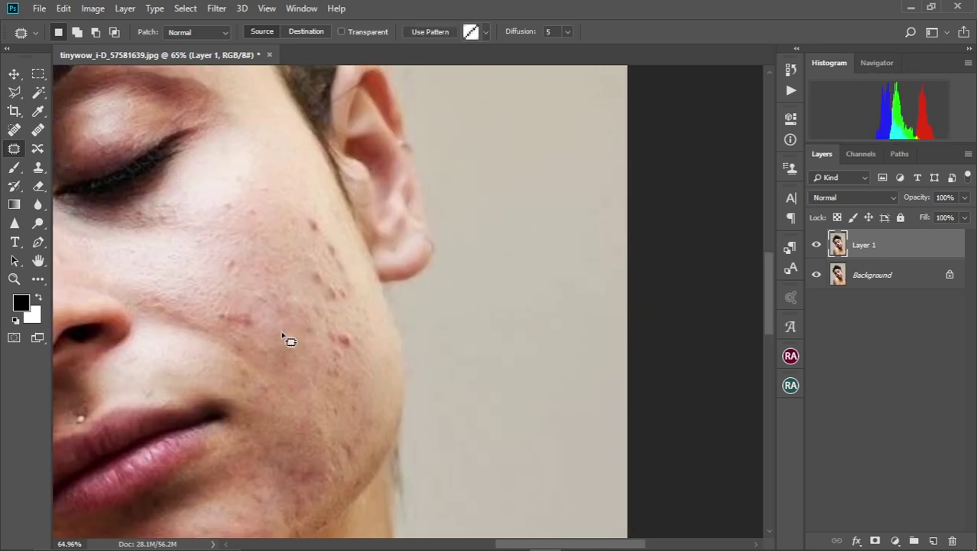
mouse_move(283, 336)
left_mouse_down()
mouse_move(257, 345)
mouse_move(227, 266)
left_mouse_up()
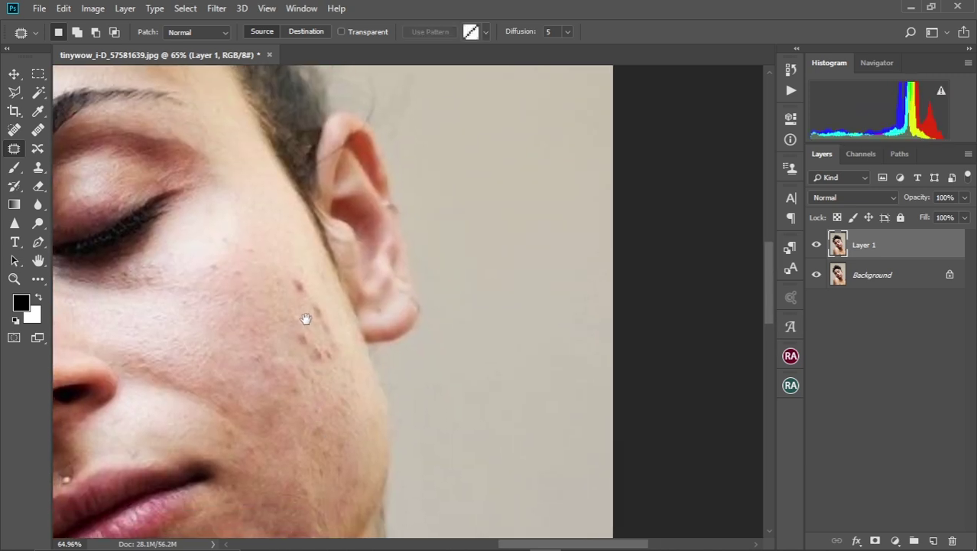
mouse_move(306, 318)
left_mouse_down()
mouse_move(284, 333)
mouse_move(290, 279)
left_mouse_up()
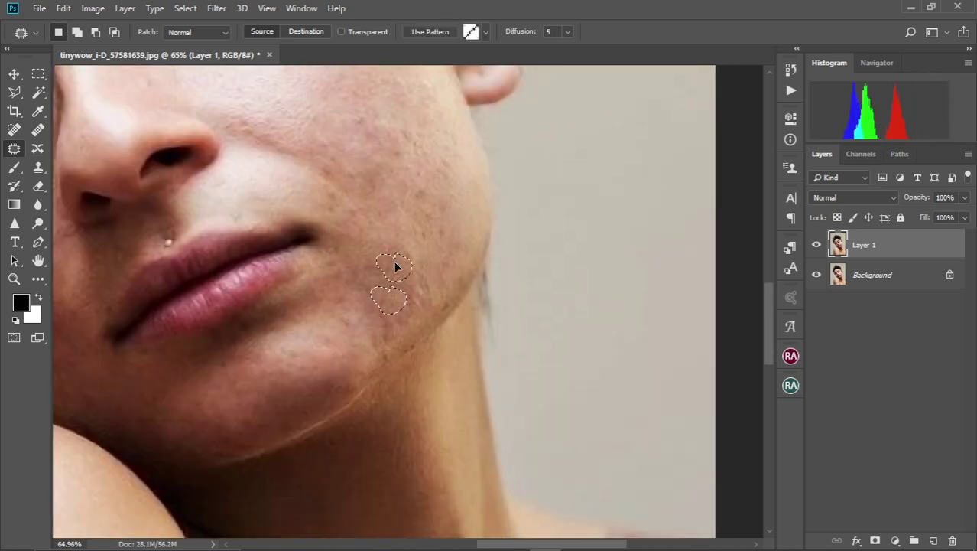
left_click_drag(421, 244, 429, 254)
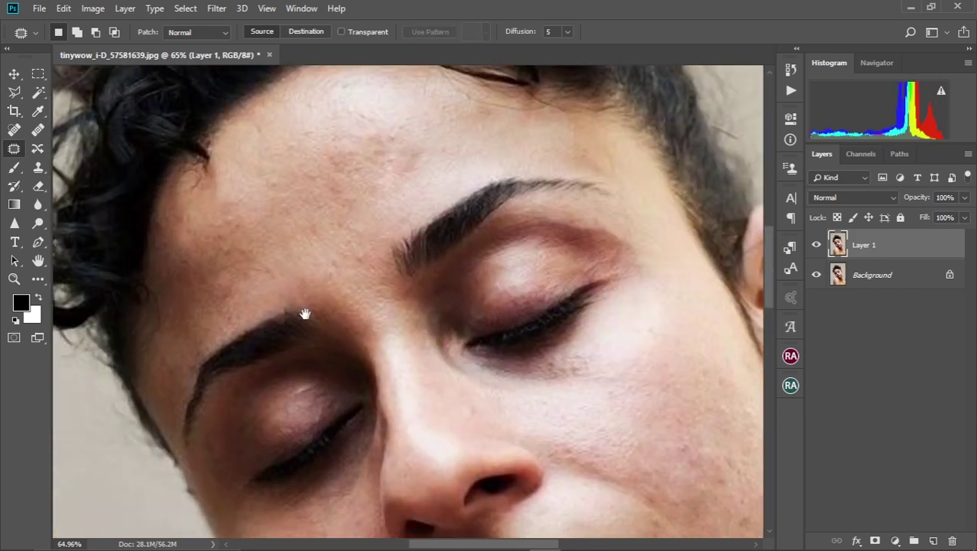
Step: Compare the patched skin with the original photo by hiding and showing Layer 1 twice
left_click_drag(304, 313, 220, 290)
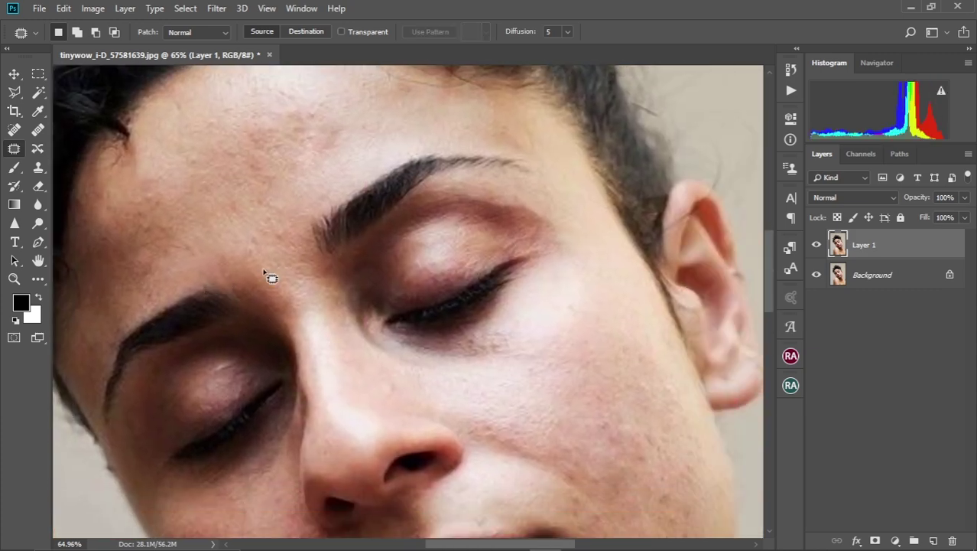
scroll(258, 305, "down", 4)
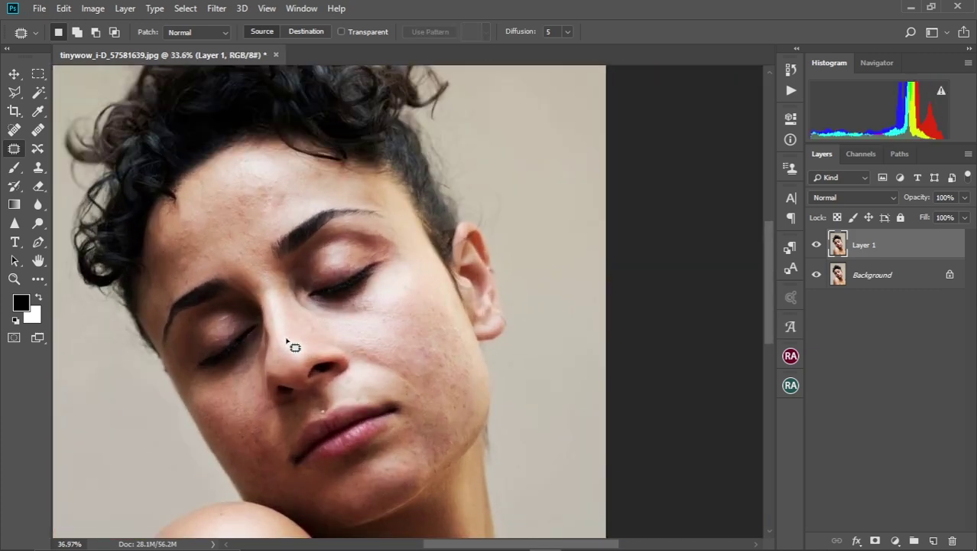
scroll(287, 340, "up", 2)
left_click_drag(305, 347, 311, 321)
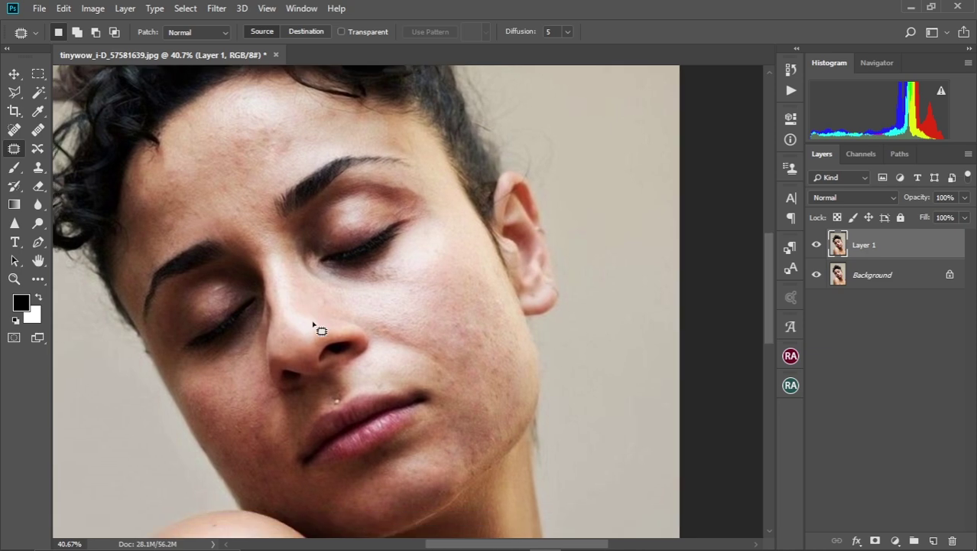
scroll(312, 321, "down", 3)
left_click(816, 245)
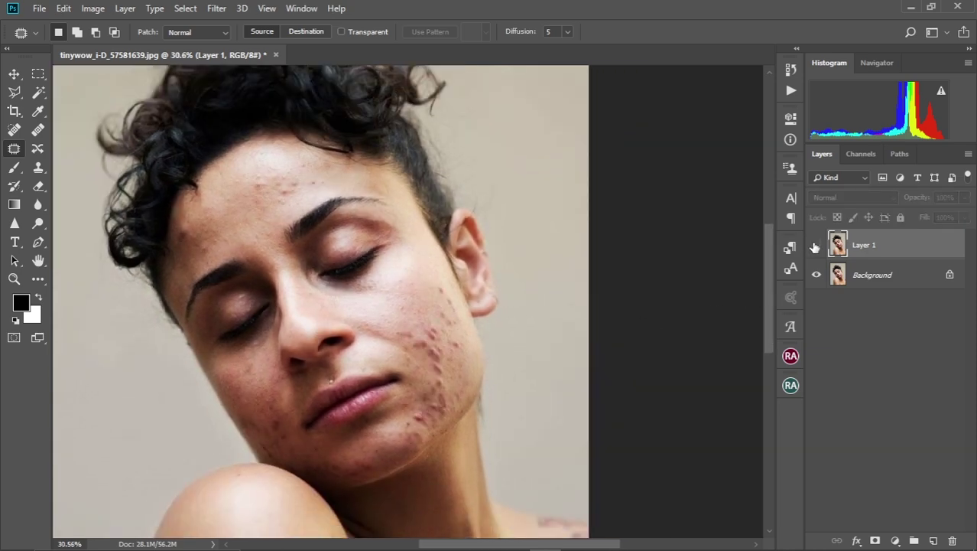
left_click(816, 245)
scroll(335, 401, "up", 2)
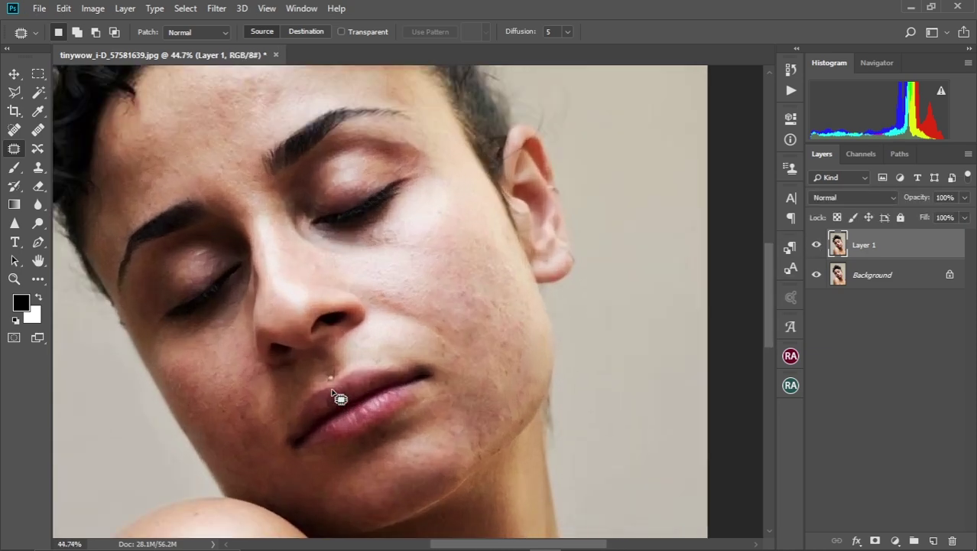
scroll(534, 327, "down", 1)
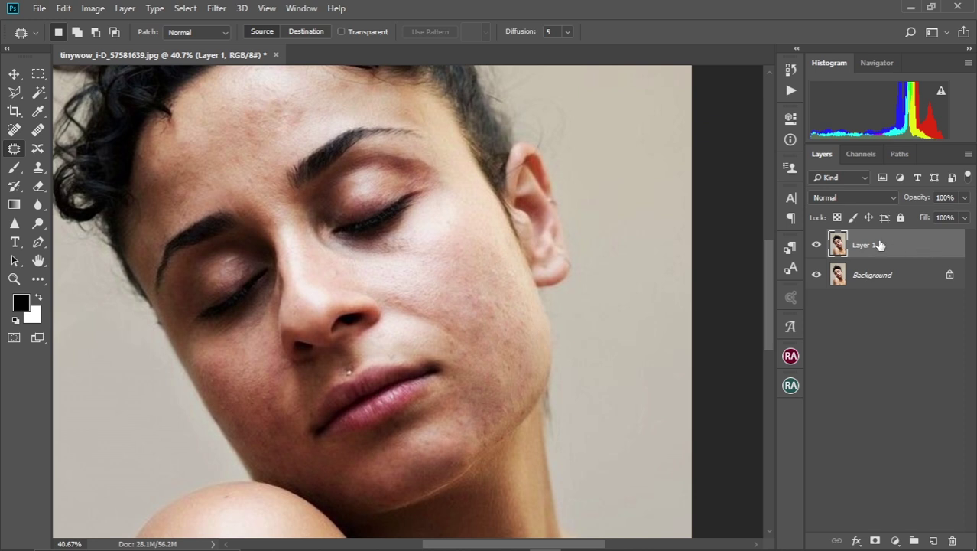
left_click(816, 244)
left_click(816, 244)
scroll(445, 334, "up", 3)
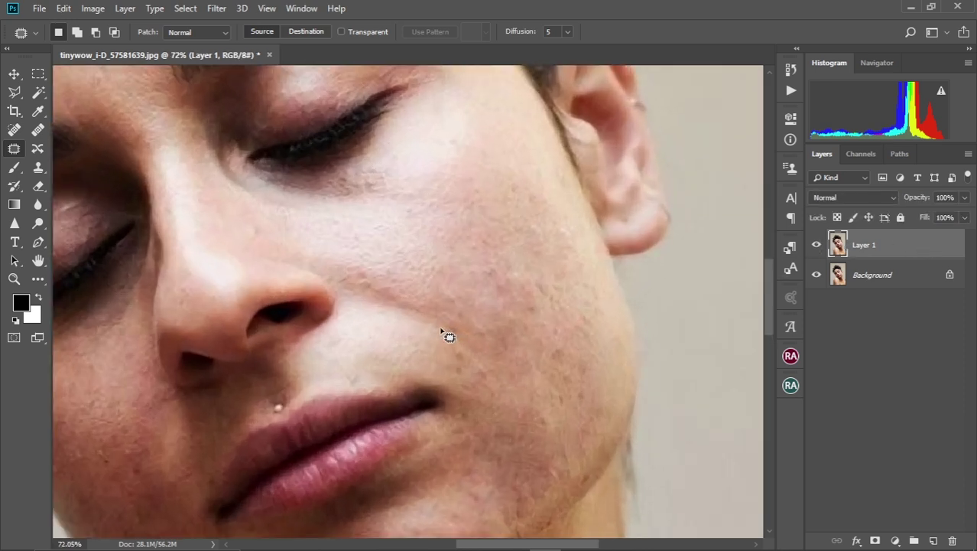
Step: Patch the remaining small marks on the brightly lit cheek, beside the nose fold and on the shaded cheek
left_click_drag(453, 260, 458, 295)
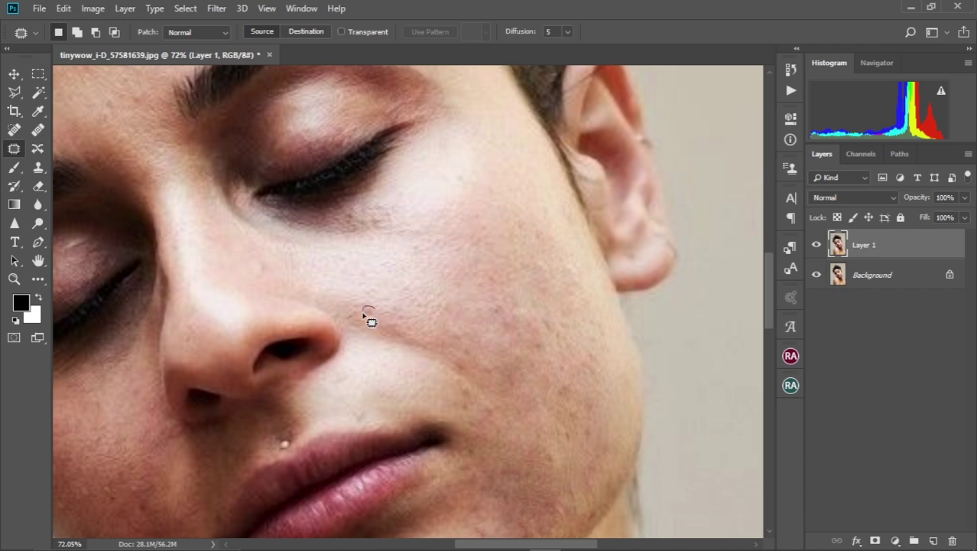
mouse_move(138, 500)
left_mouse_down()
mouse_move(284, 314)
mouse_move(247, 299)
mouse_move(219, 317)
left_mouse_up()
key("ctrl+d")
key("ctrl+d")
left_click_drag(252, 147, 258, 350)
Step: Examine the retouched forehead, cheeks and chin up close and in the full portrait for remaining blemishes
scroll(253, 329, "up", 4)
scroll(252, 328, "left", 3)
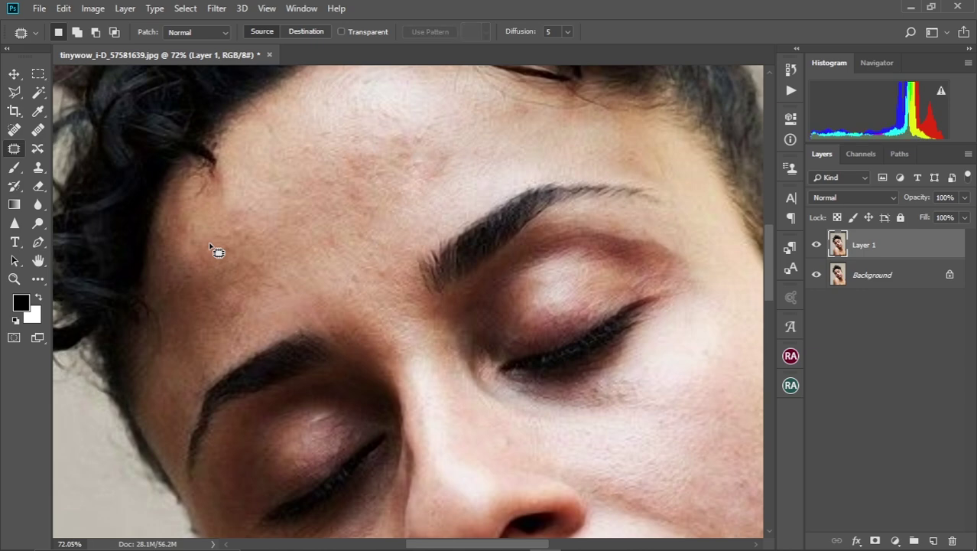
key("ctrl+0")
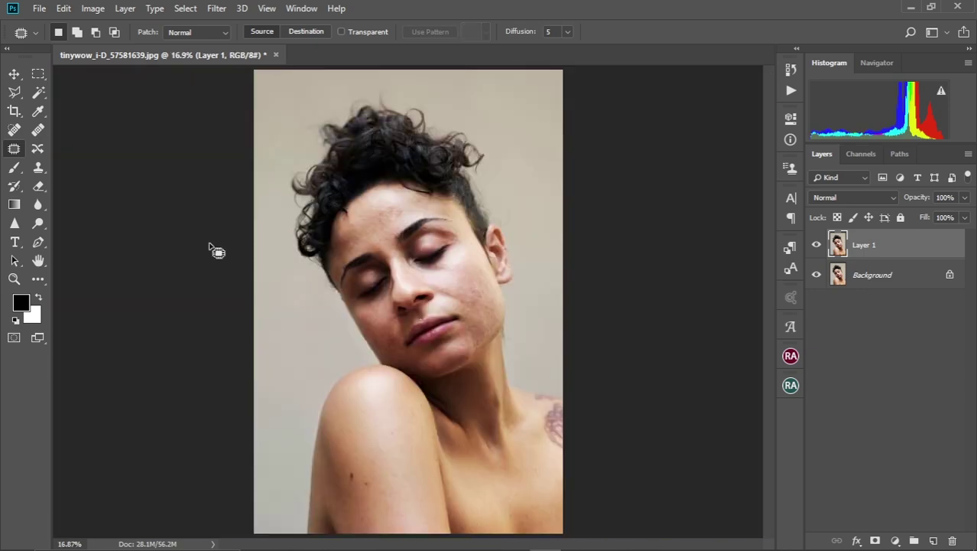
scroll(441, 285, "up", 5)
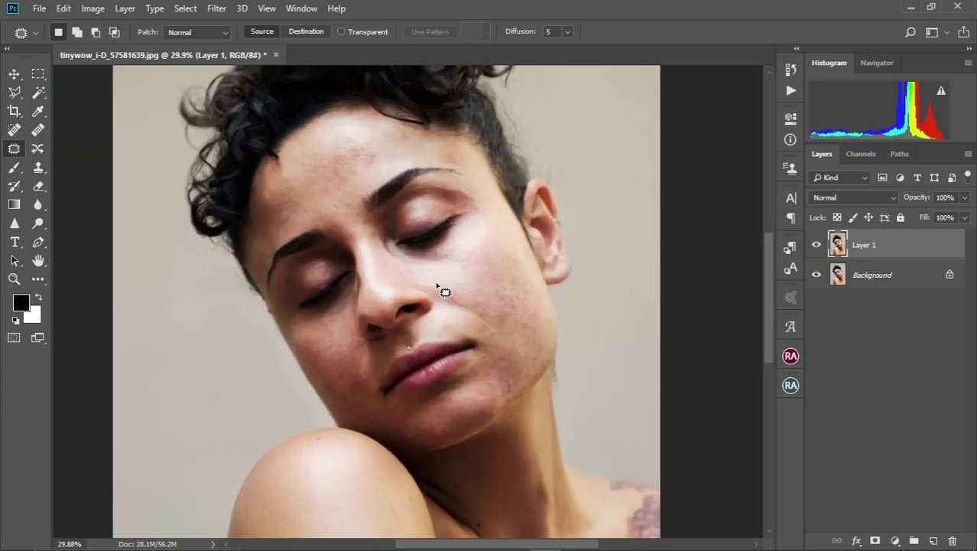
scroll(444, 289, "down", 1)
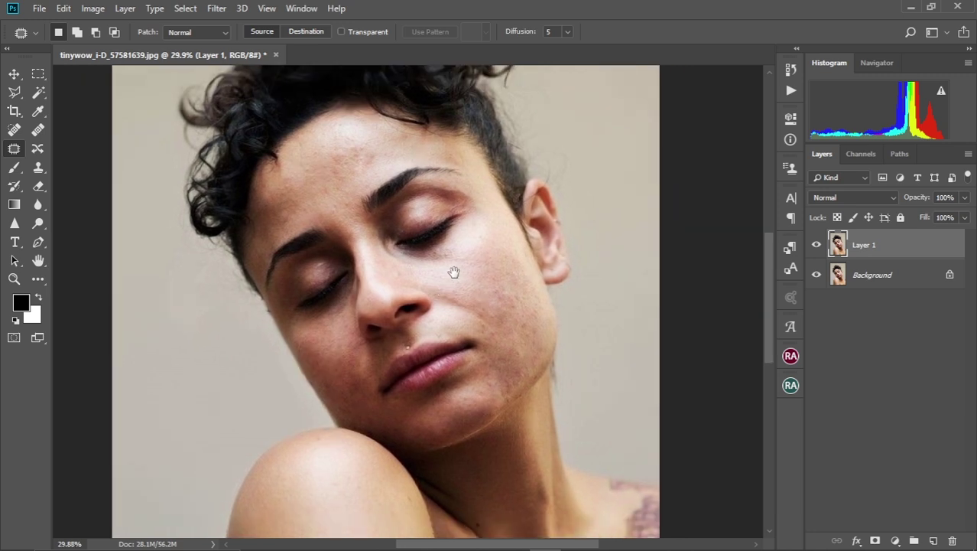
scroll(432, 284, "right", 1)
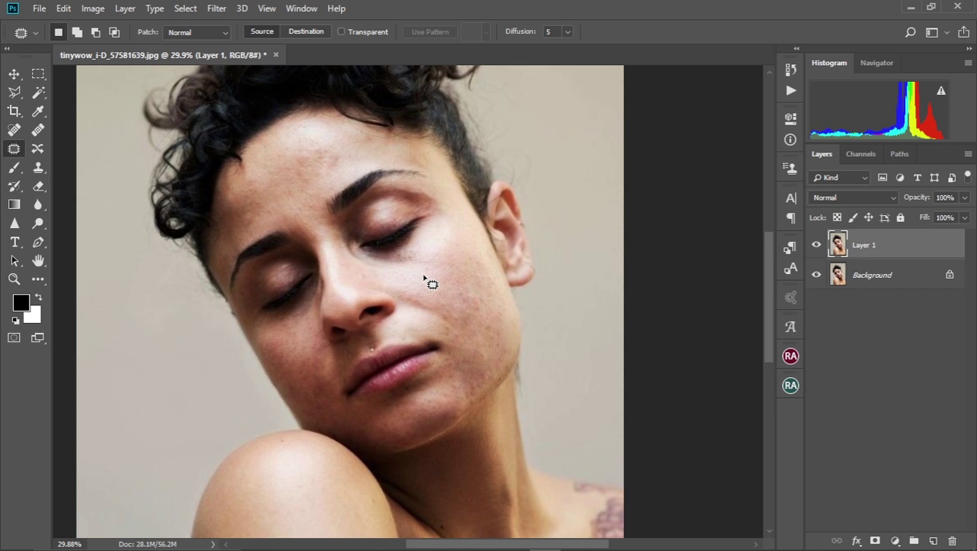
scroll(431, 300, "up", 2)
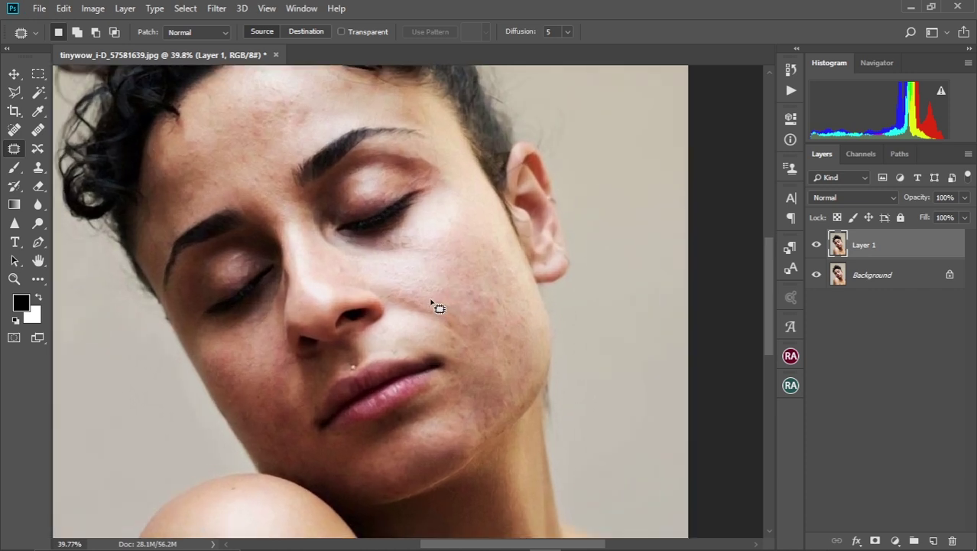
scroll(431, 303, "down", 1)
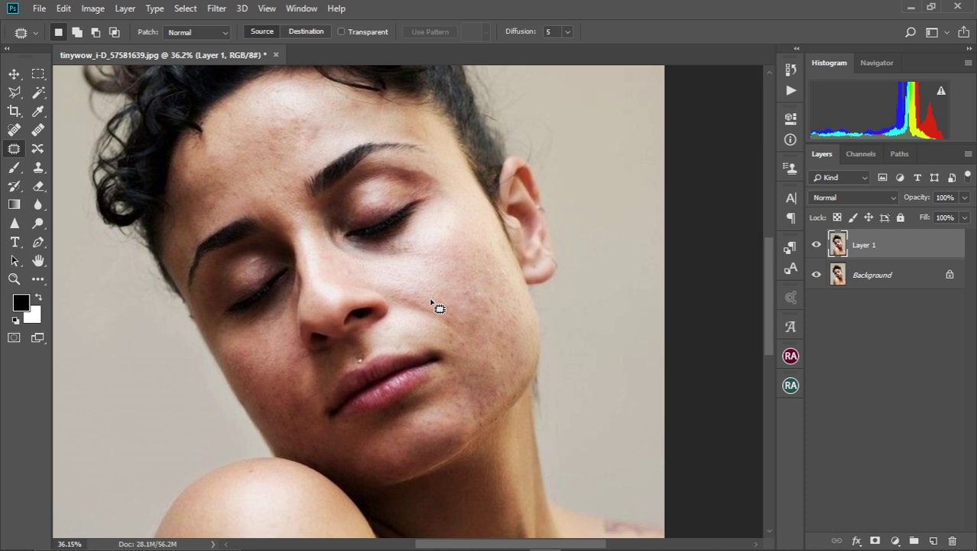
scroll(432, 302, "down", 4)
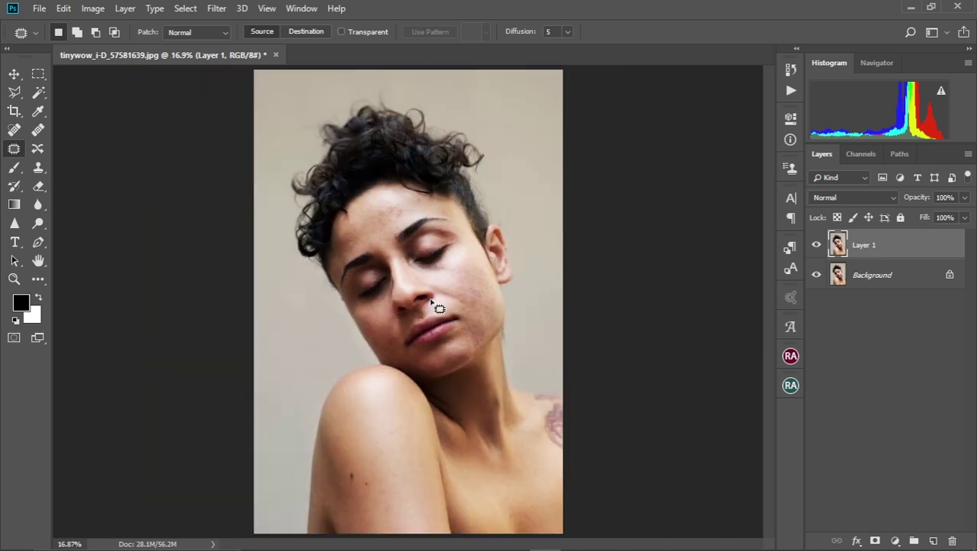
scroll(441, 314, "down", 1)
scroll(436, 299, "up", 1)
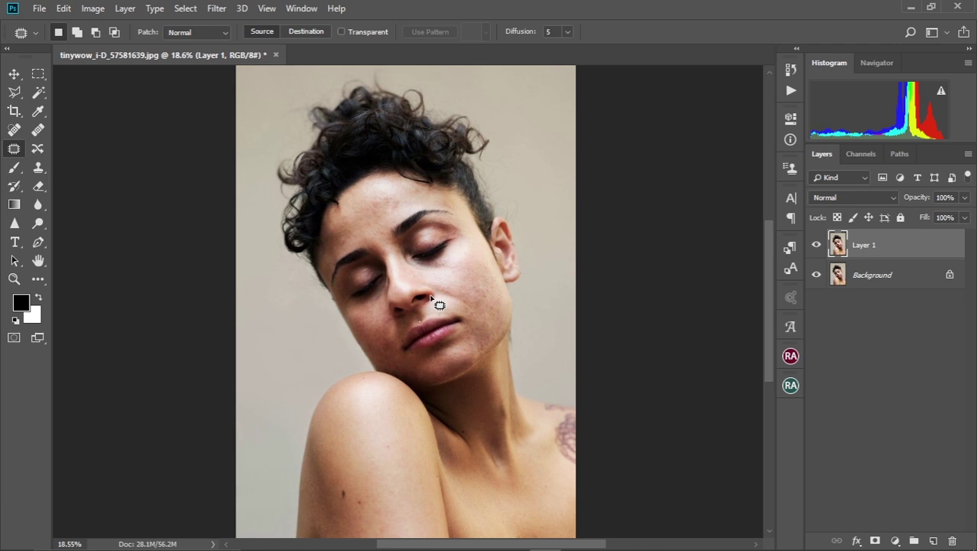
Step: Duplicate the retouched Layer 1 twice and rename the lower copy Color
key("ctrl+j")
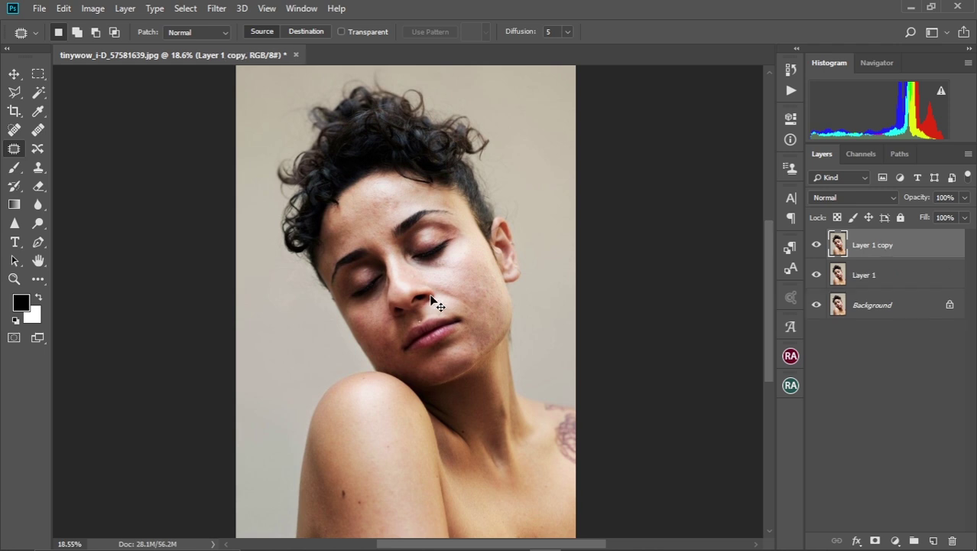
key("ctrl+j")
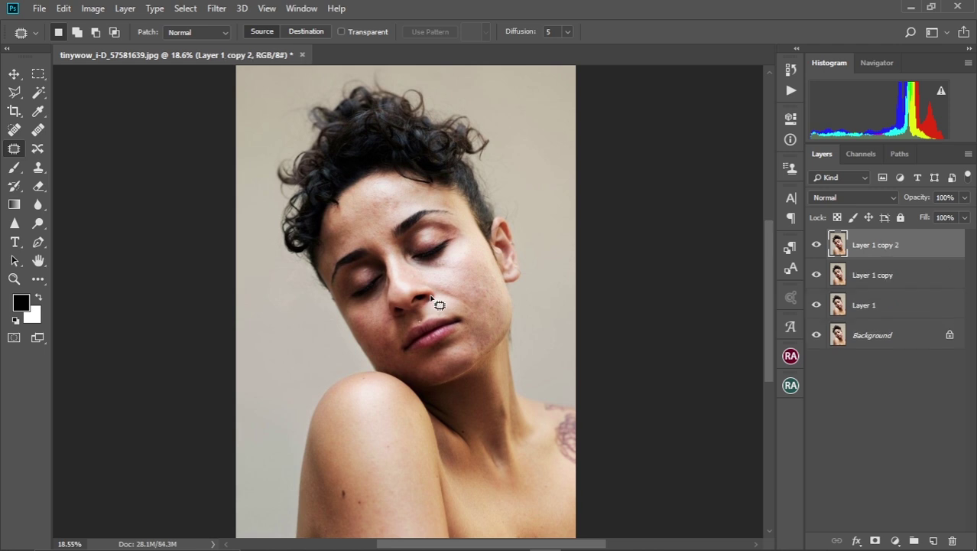
double_click(878, 278)
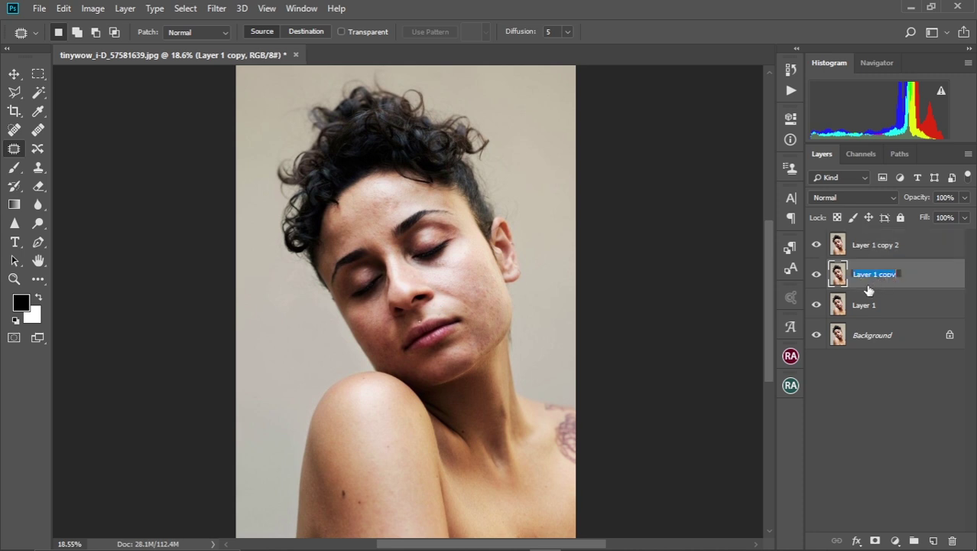
key("BackSpace")
key("Return")
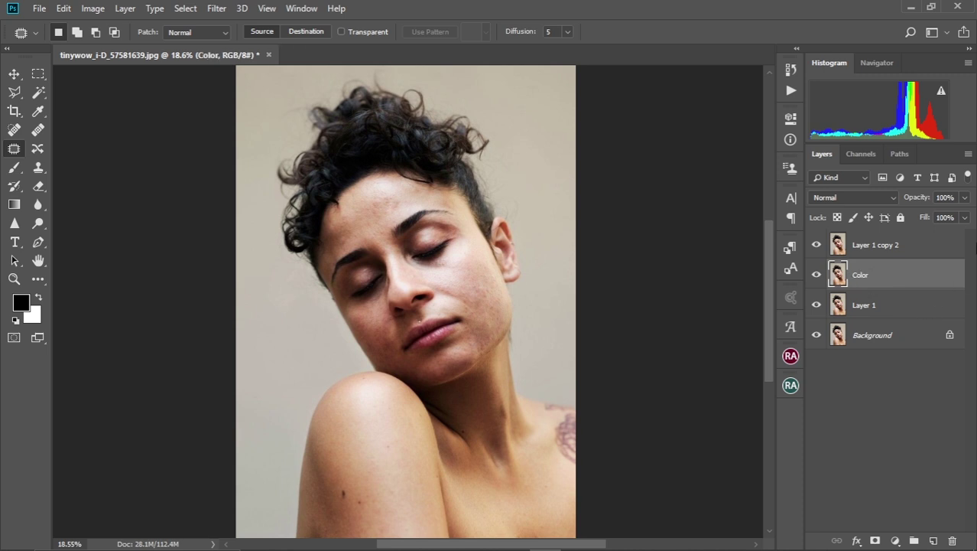
Step: Rename the topmost layer copy Texture
double_click(867, 244)
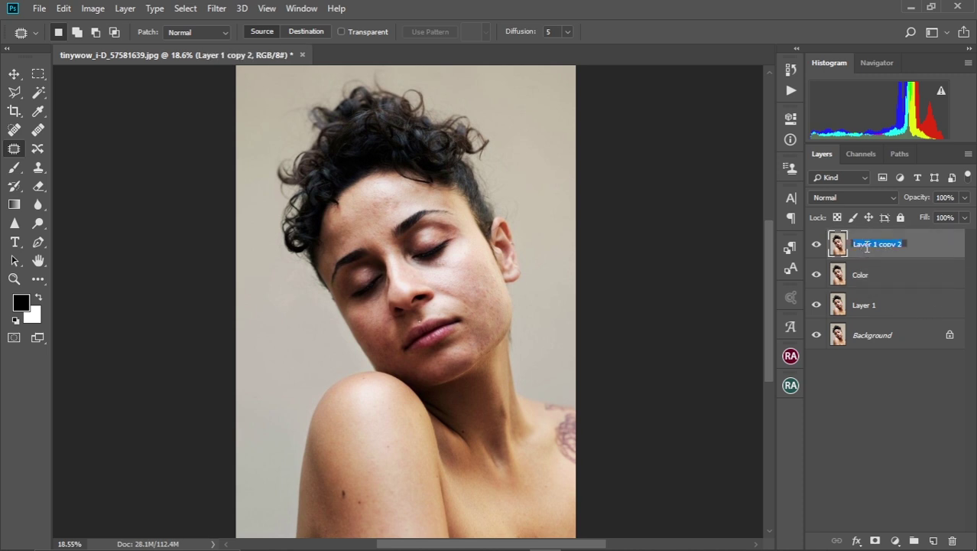
key("BackSpace")
type("Texture")
key("Return")
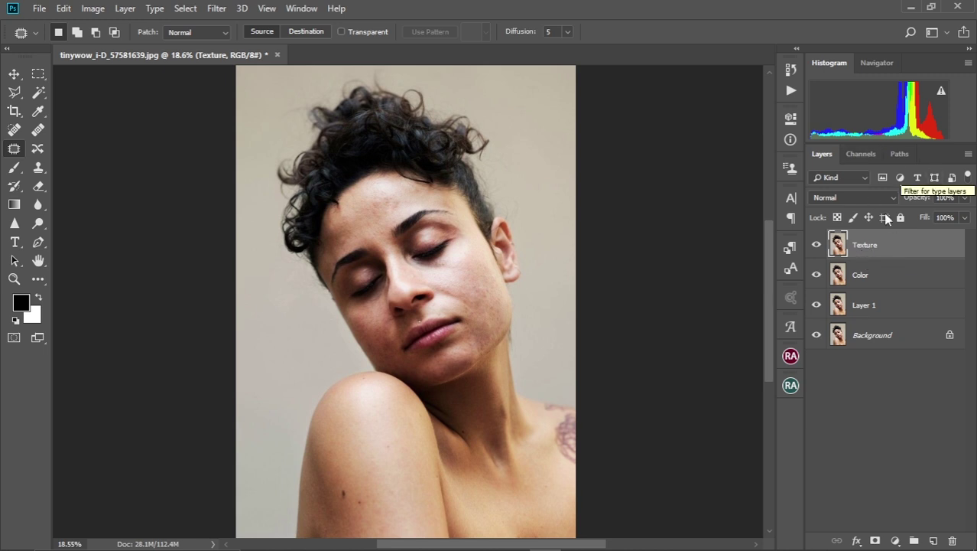
Step: Hide the Texture layer and apply a Gaussian Blur with a 4.0-pixel radius to the Color layer
left_click(883, 279)
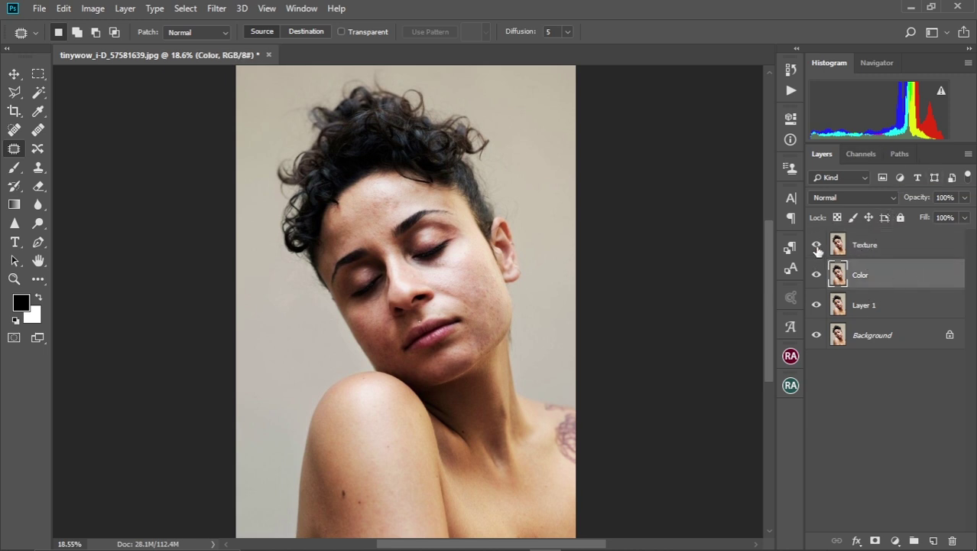
left_click(817, 245)
left_click(216, 8)
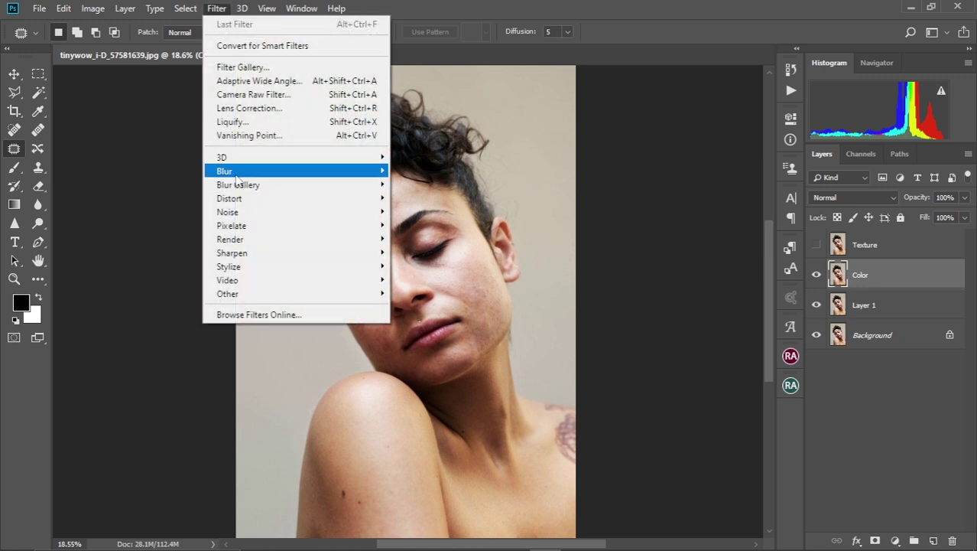
mouse_move(253, 173)
left_click(426, 228)
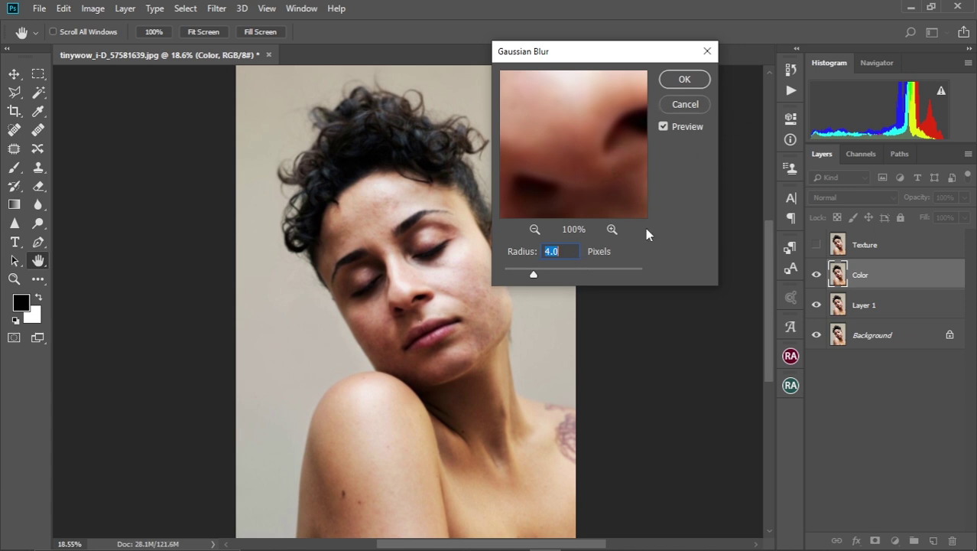
left_click(684, 84)
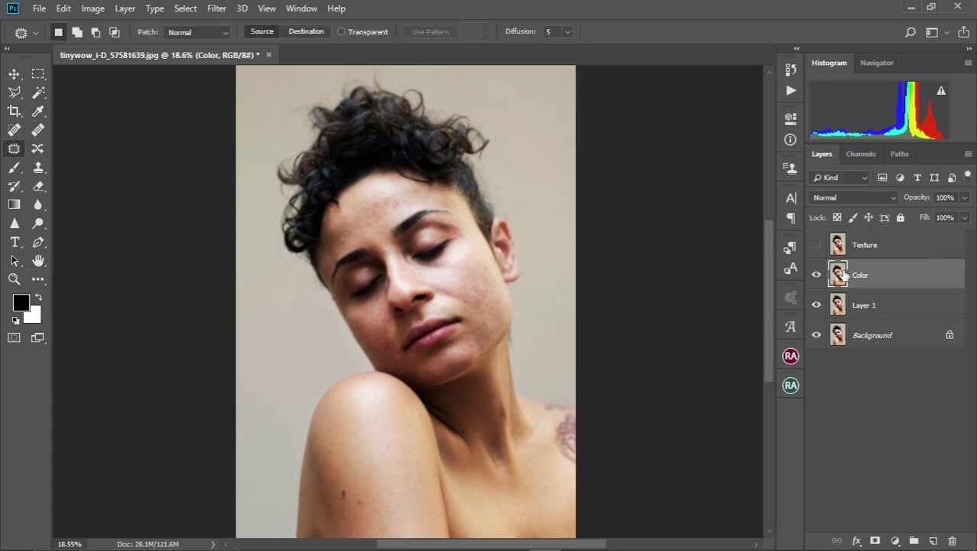
Step: Apply Image to the Texture layer using the Color layer as source, with Subtract blending, scale 2 and offset 128
left_click(877, 245)
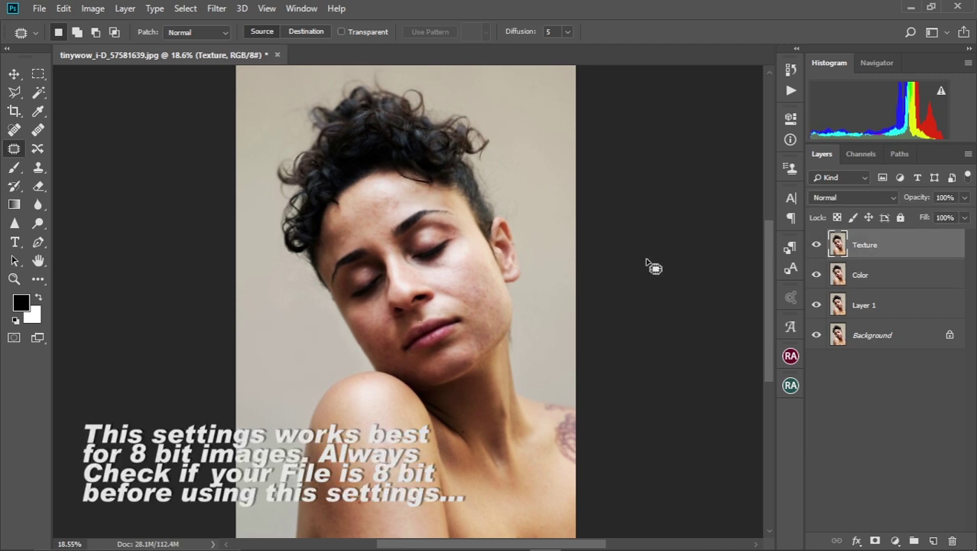
left_click(101, 11)
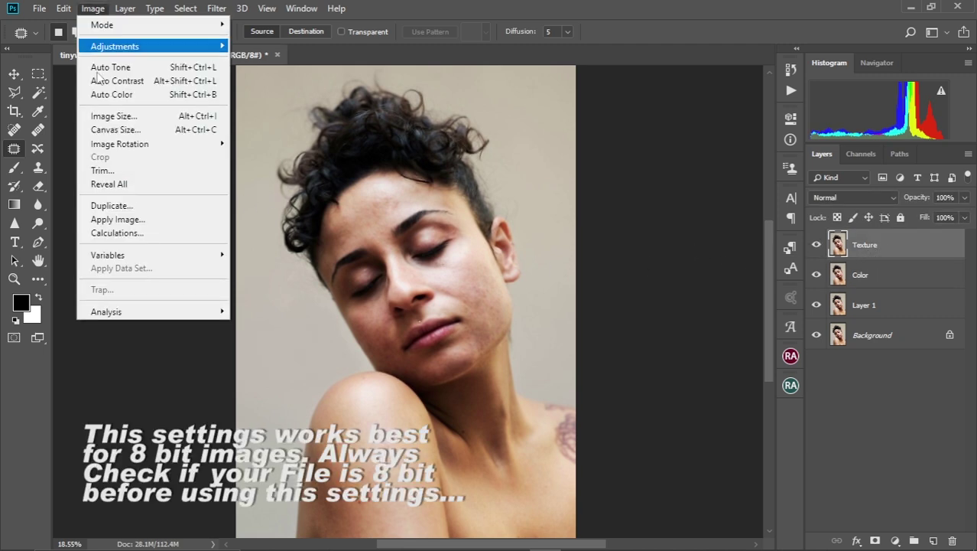
left_click(110, 219)
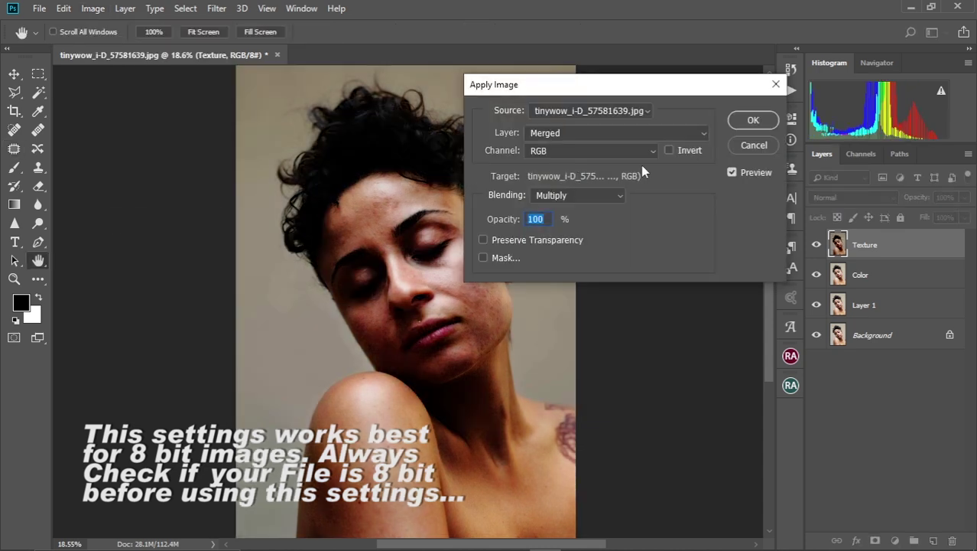
left_click(702, 134)
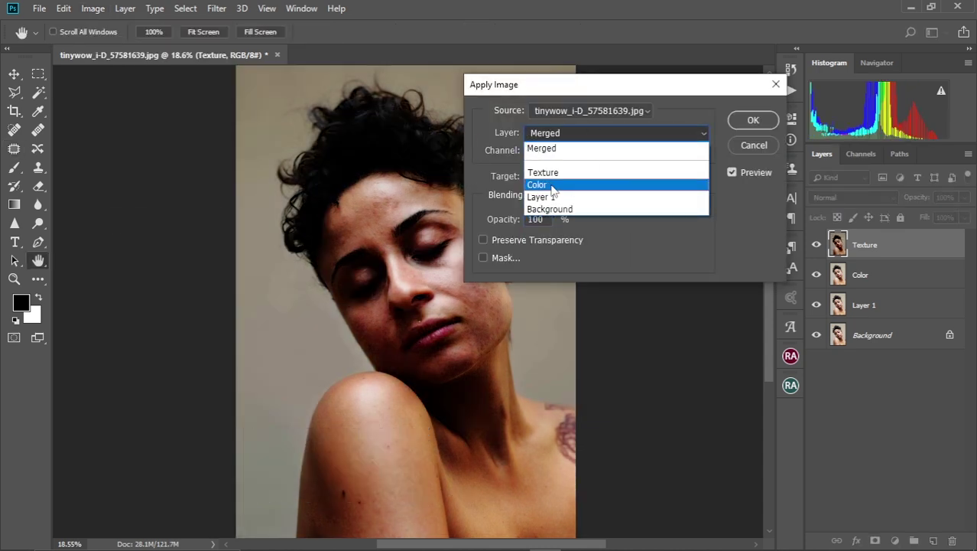
left_click(544, 185)
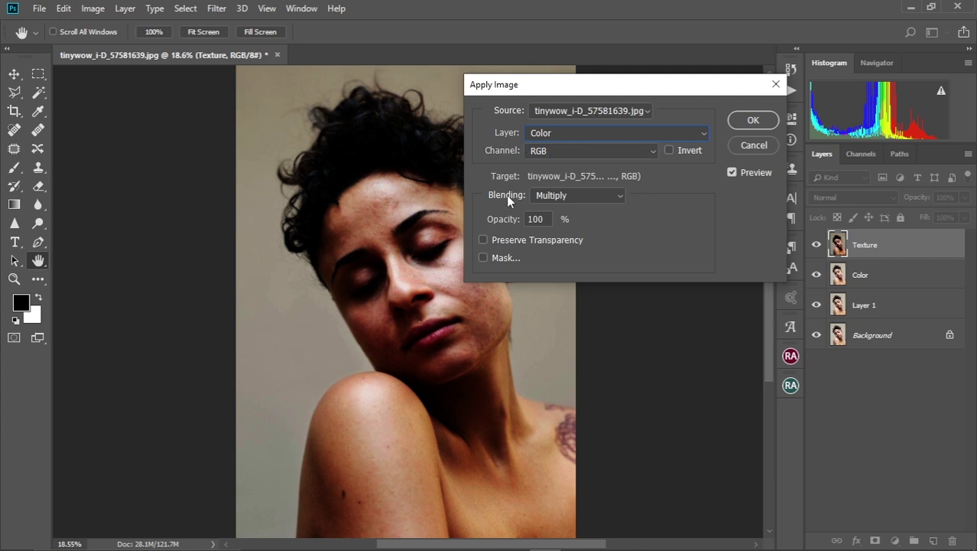
left_click(621, 197)
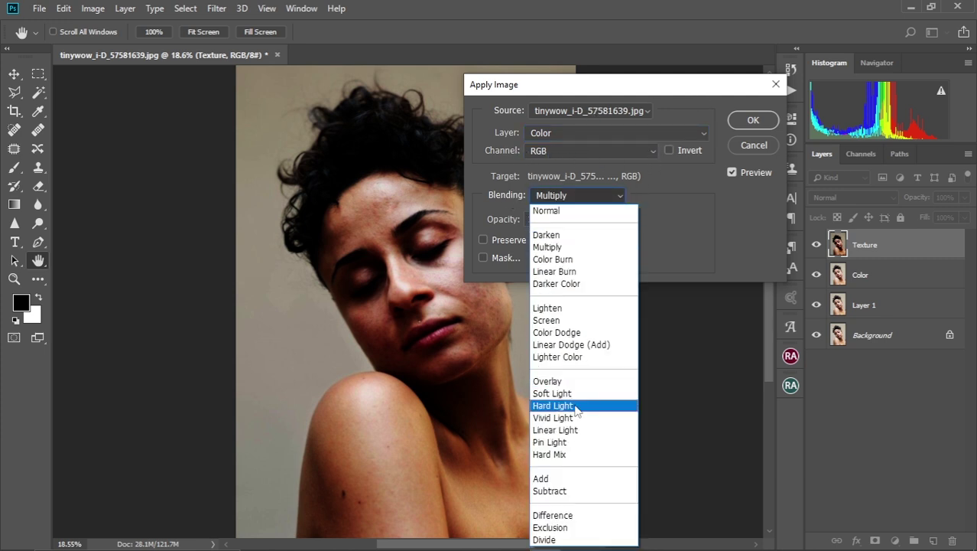
left_click(570, 491)
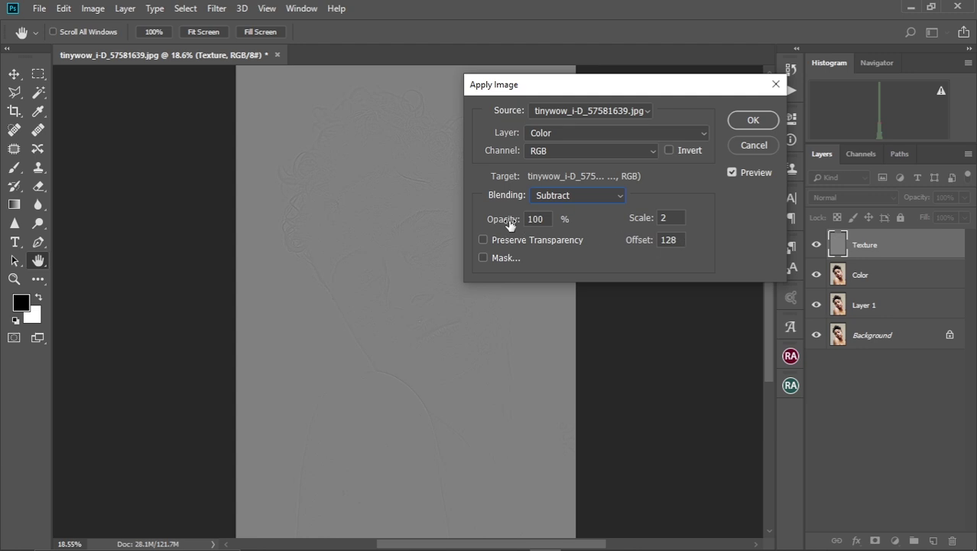
left_click(753, 120)
key("j")
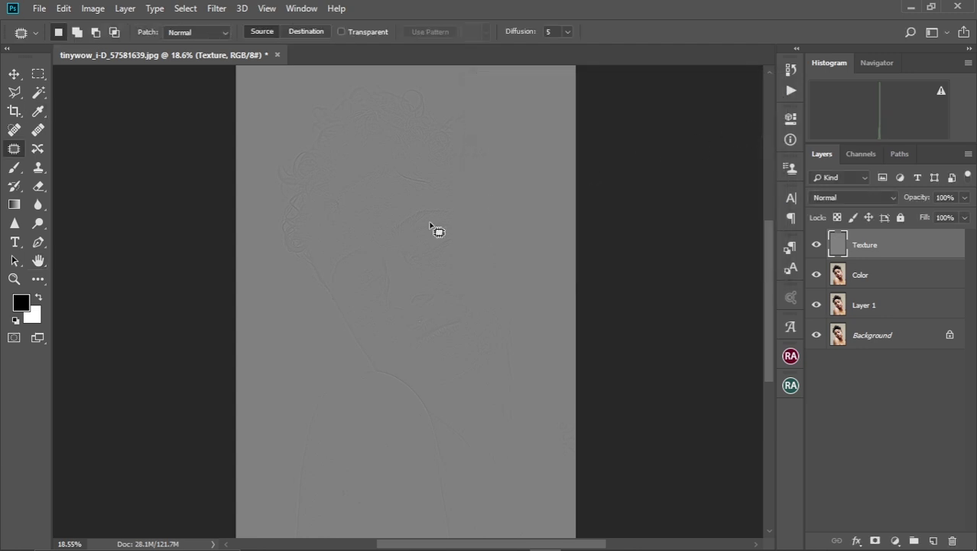
Step: Set the Texture layer's blend mode to Linear Light
scroll(430, 225, "down", 1)
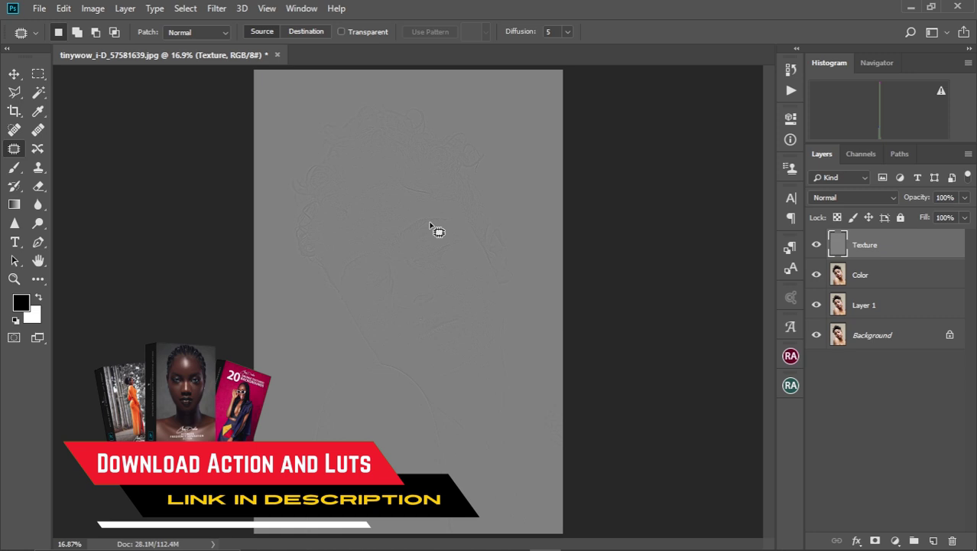
scroll(429, 226, "up", 3)
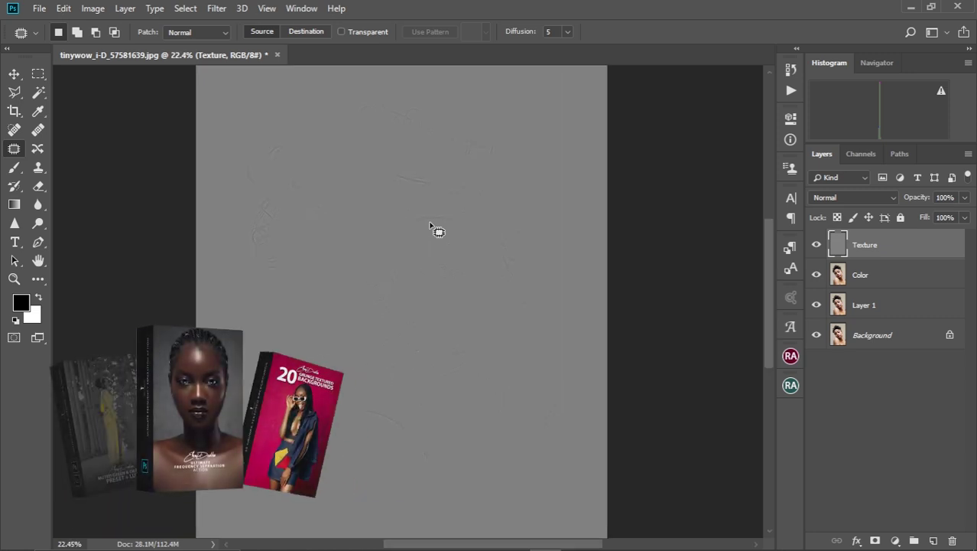
scroll(430, 225, "down", 3)
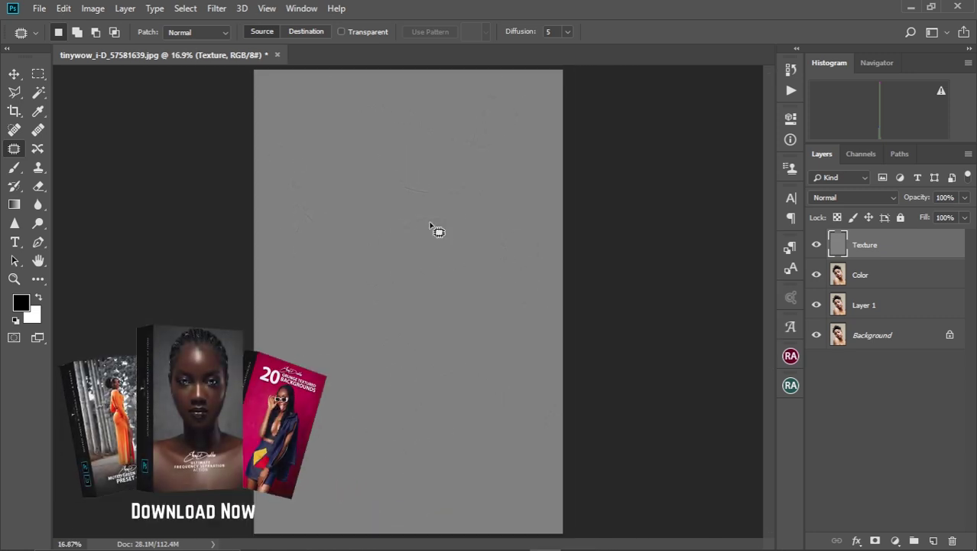
left_click(887, 194)
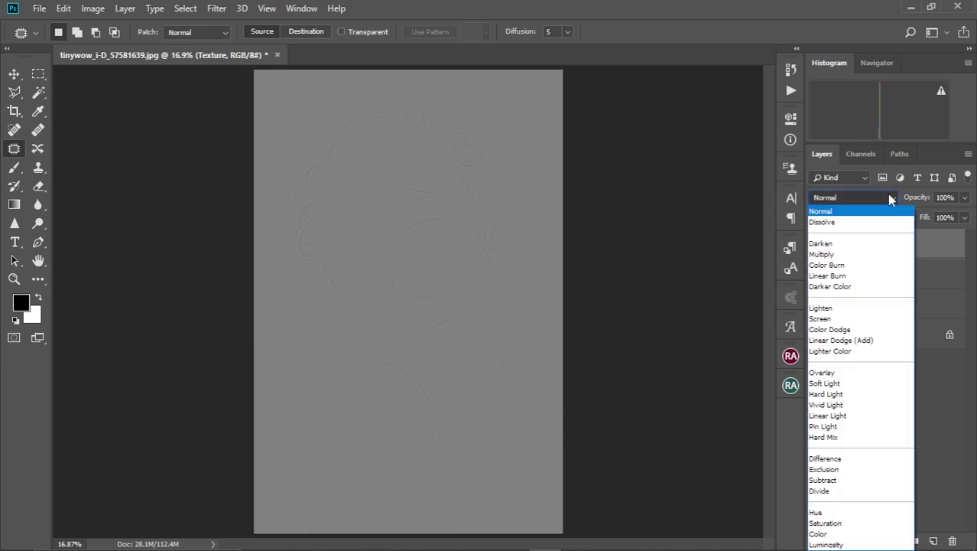
left_click(834, 415)
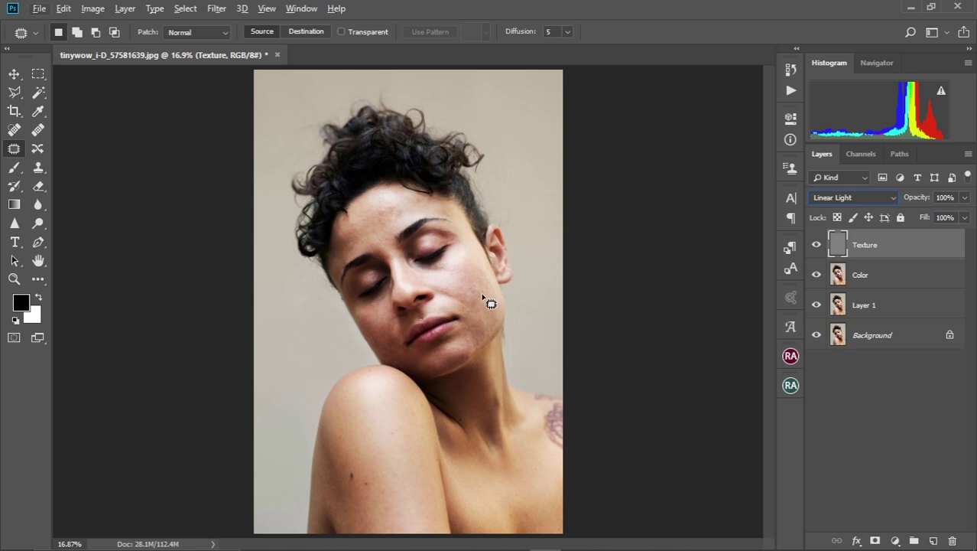
Step: Group the Texture and Color layers and rename the group fs
left_click(13, 73)
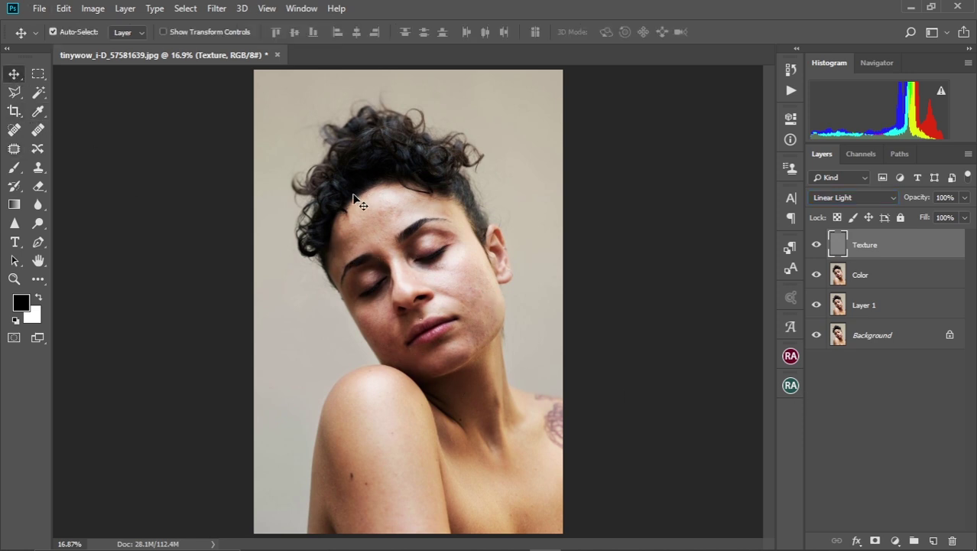
scroll(419, 306, "up", 2)
scroll(419, 305, "down", 1)
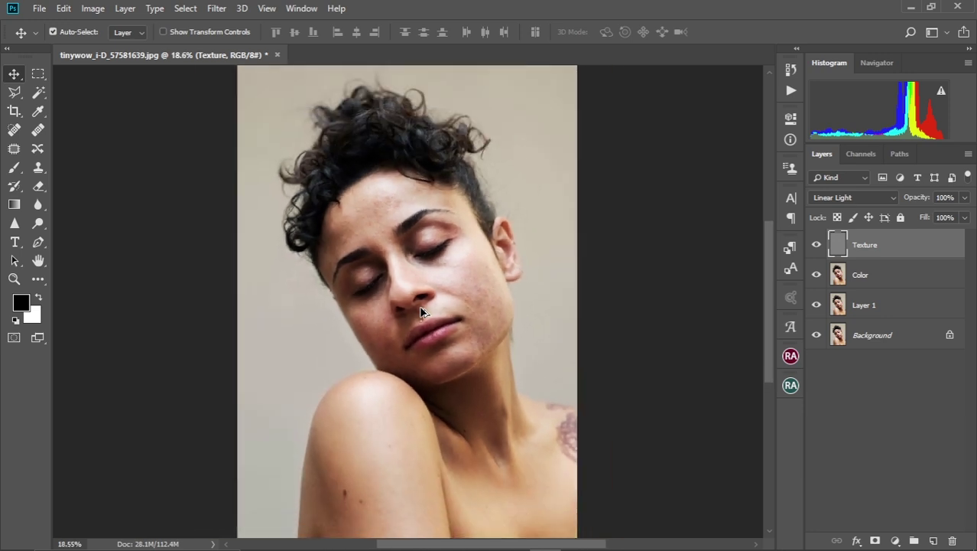
left_click(903, 280, "shift")
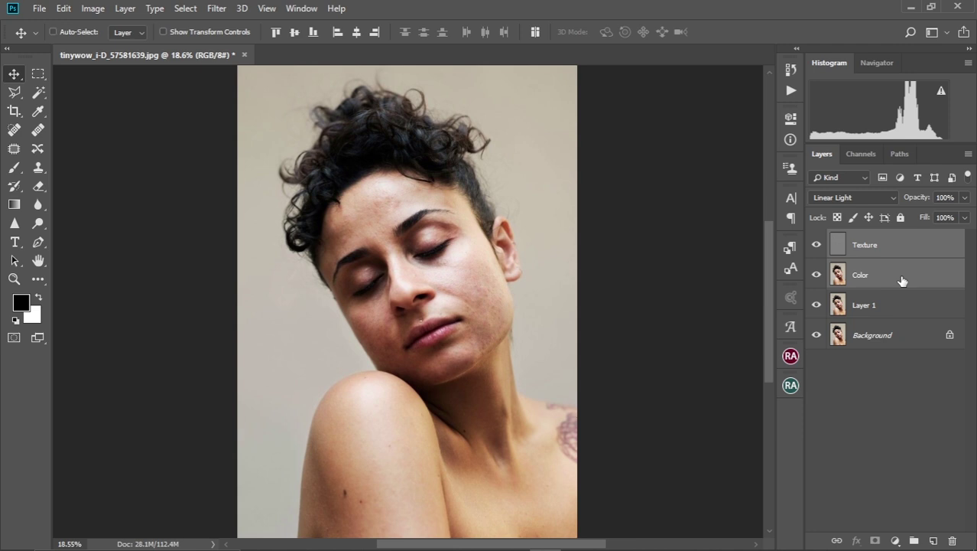
key("ctrl+g")
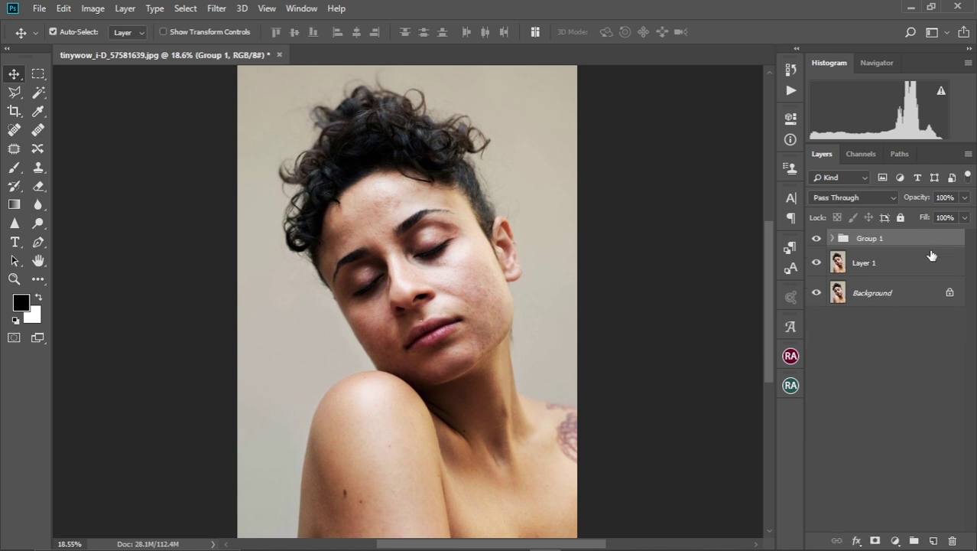
double_click(876, 241)
key("BackSpace")
type("fs")
key("Return")
Step: Expand the fs group, make its Color layer active and switch to the Mixer Brush
left_click(833, 239)
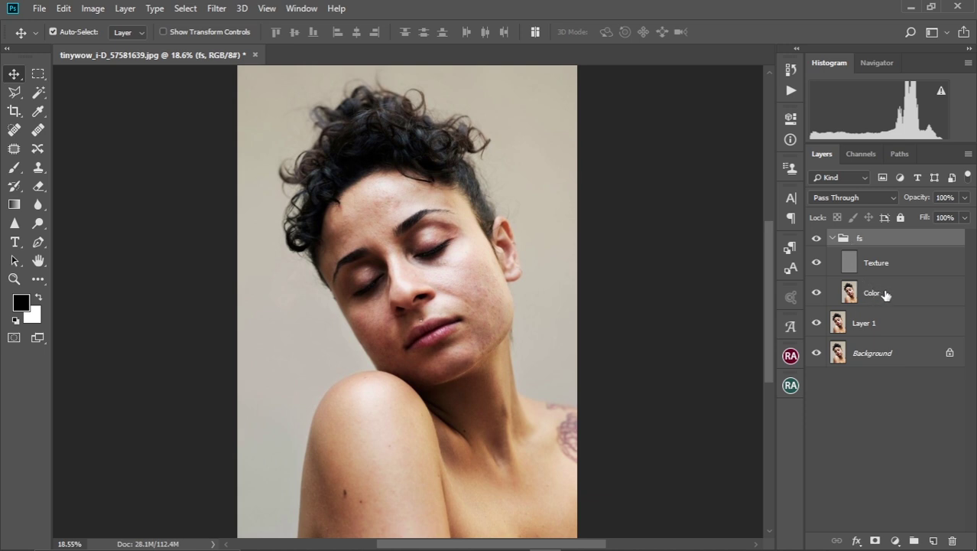
left_click(883, 294)
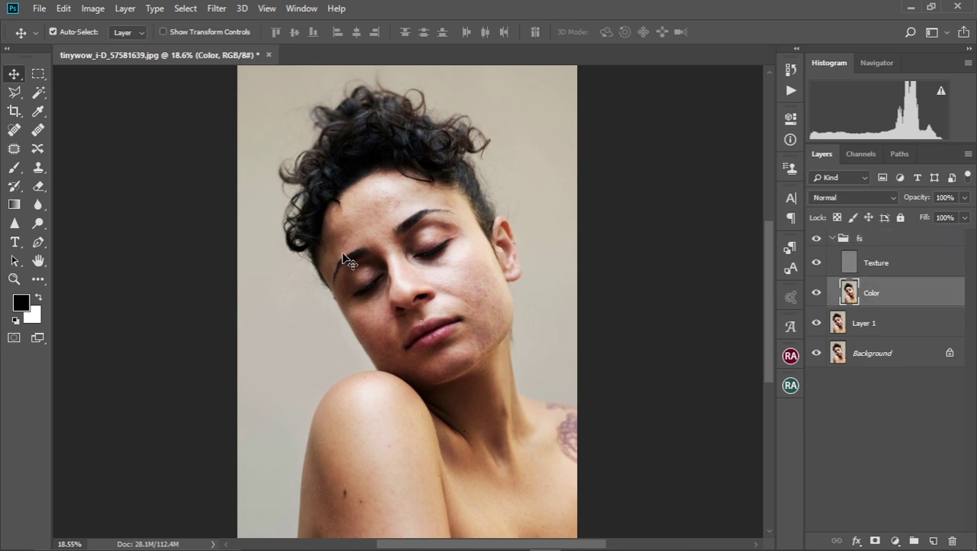
scroll(382, 223, "up", 5)
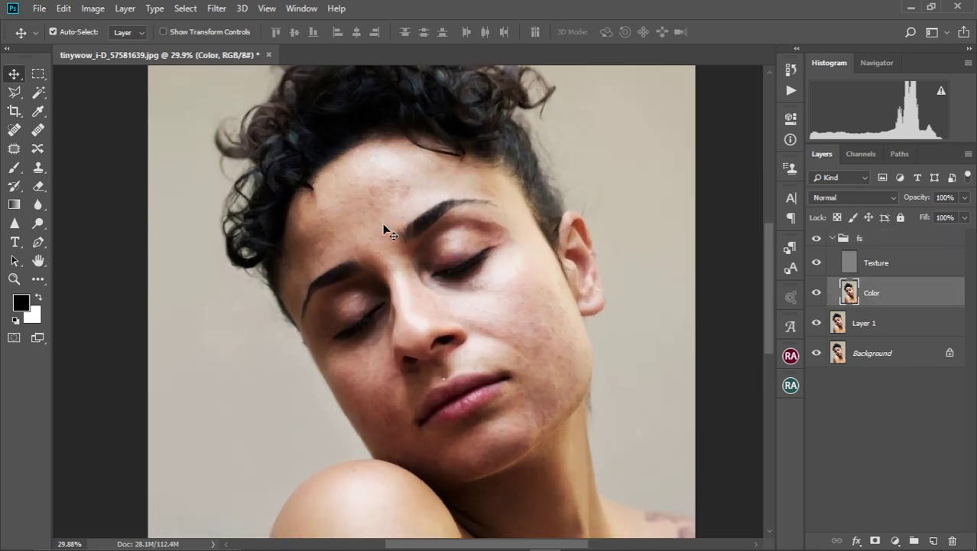
scroll(382, 223, "up", 2)
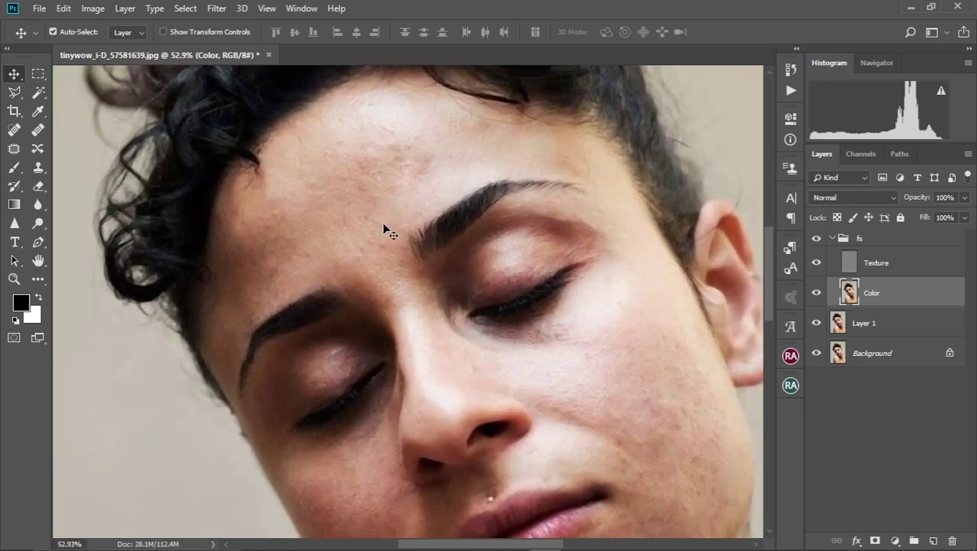
mouse_move(389, 247)
left_mouse_down()
mouse_move(405, 249)
mouse_move(423, 234)
mouse_move(397, 238)
left_mouse_up()
scroll(345, 269, "down", 3)
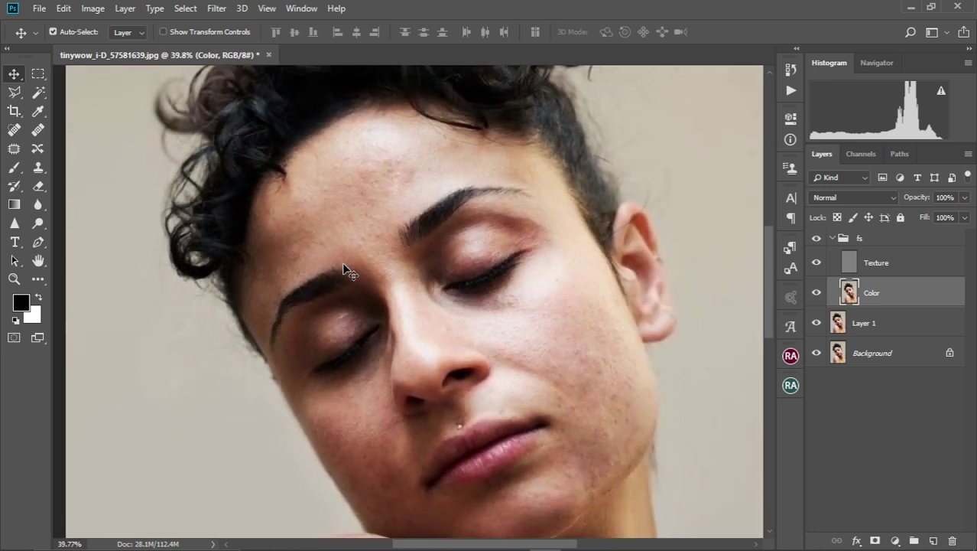
left_click(43, 280)
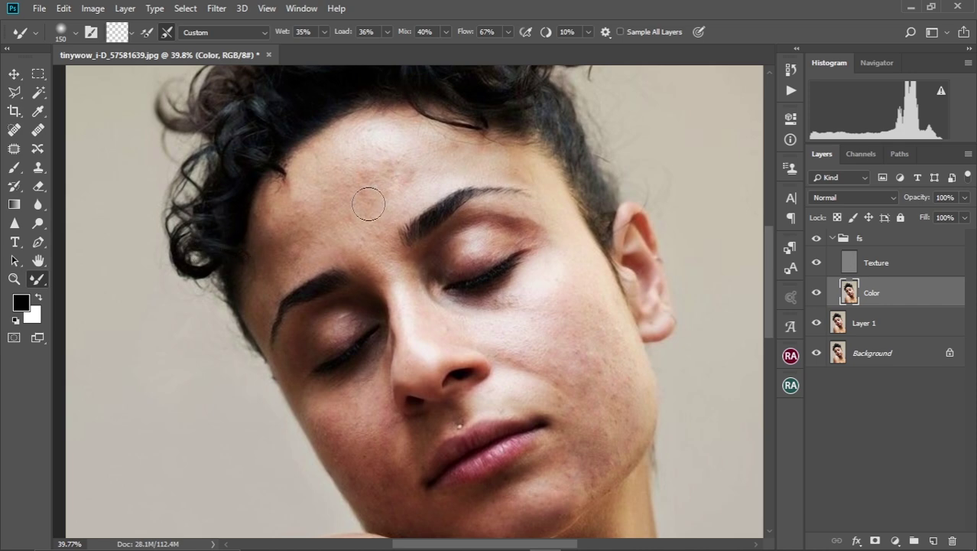
Step: Blend the blotchy tones across the middle of the forehead on the Color layer with the Mixer Brush, enlarged to 250
scroll(353, 229, "up", 5)
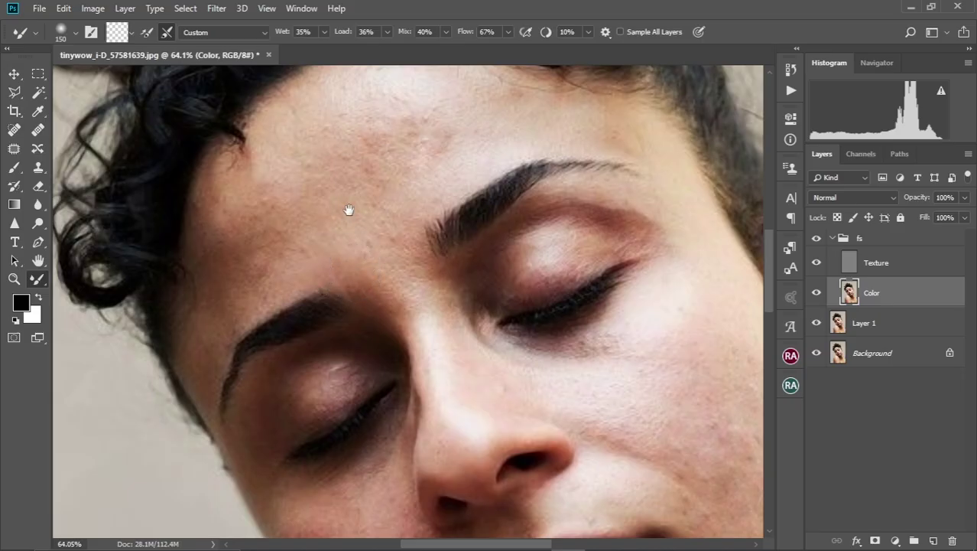
left_click_drag(387, 295, 390, 374)
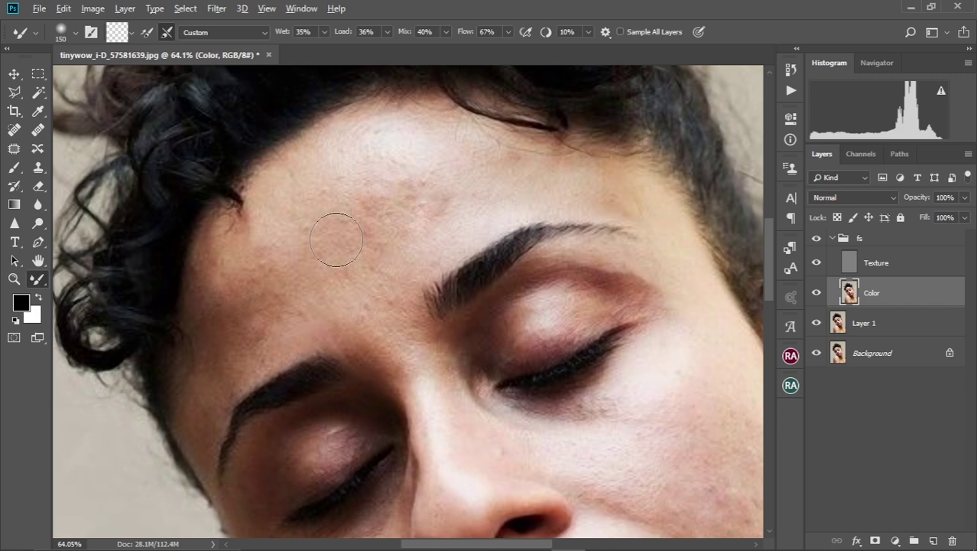
scroll(337, 240, "down", 5)
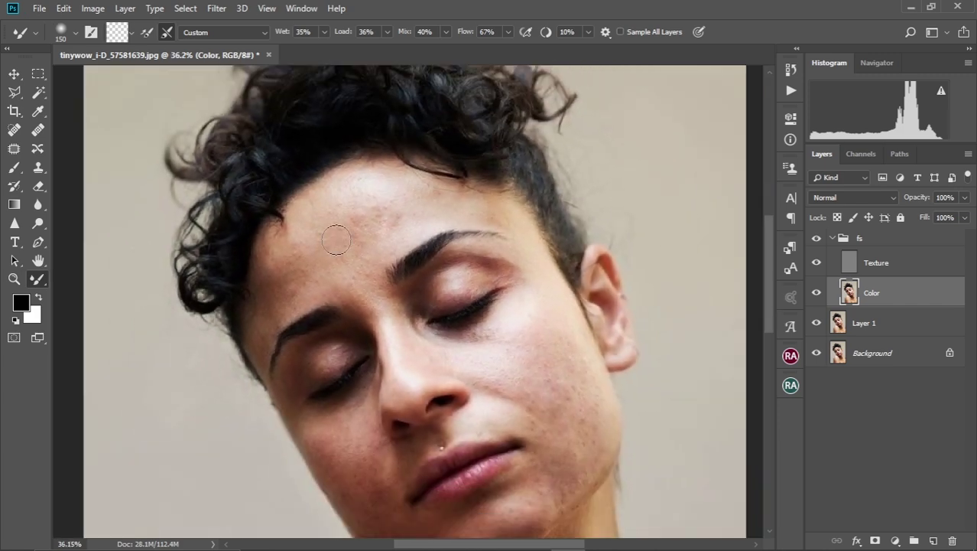
key("]")
key("]")
key("]")
key("]")
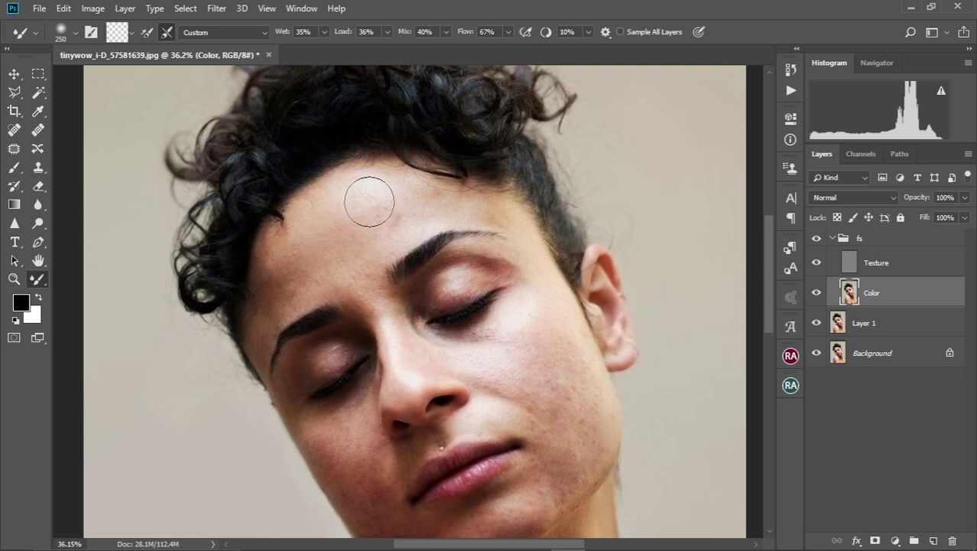
Step: Smooth the shaded side of the forehead along the hairline and temple with the Mixer Brush at sizes 150 and 200
key("bracketleft")
key("bracketleft")
key("bracketleft")
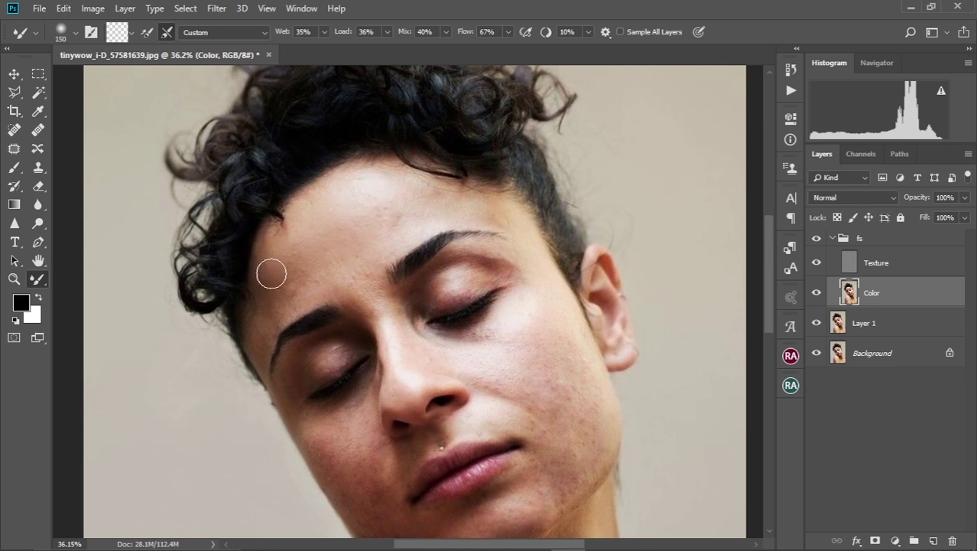
key("bracketright")
key("bracketright")
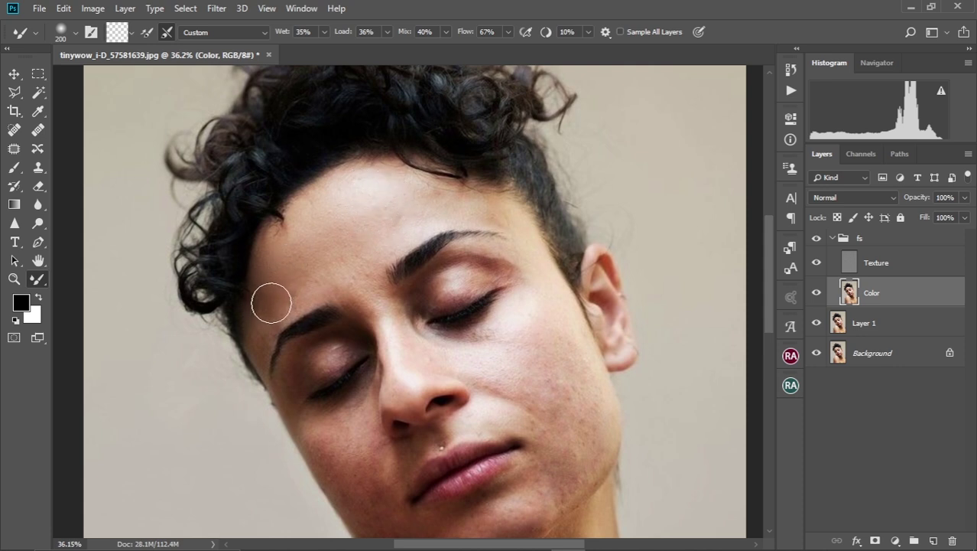
Step: Even out the remaining tone transitions between the hairline and the brows, varying the Mixer Brush size around 175
key("bracketleft")
key("bracketleft")
key("bracketright")
key("bracketright")
key("bracketleft")
key("bracketleft")
key("bracketleft")
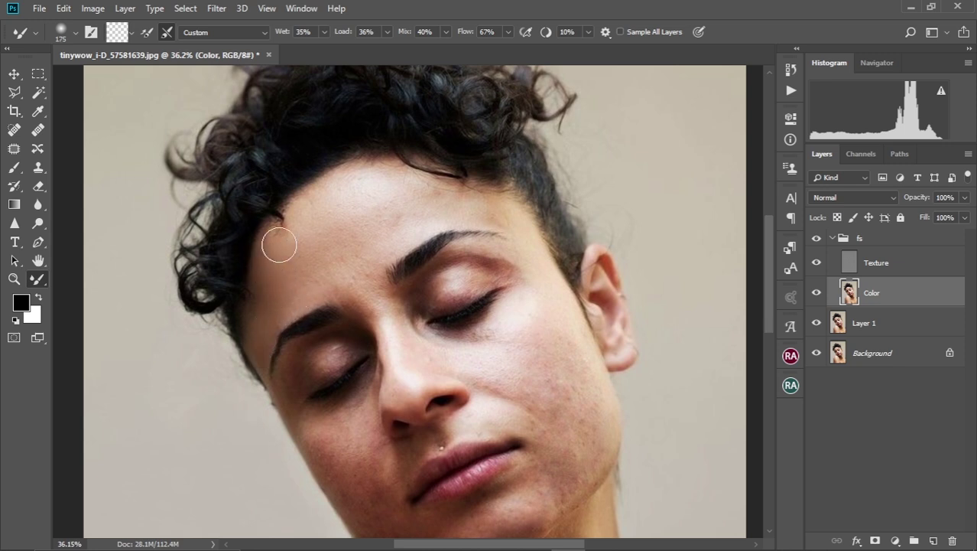
key("bracketright")
key("bracketright")
mouse_move(367, 238)
left_mouse_down()
mouse_move(349, 221)
mouse_move(332, 233)
mouse_move(385, 184)
mouse_move(431, 203)
mouse_move(434, 193)
mouse_move(392, 233)
mouse_move(302, 239)
left_mouse_up()
Step: Reduce the Mixer Brush to 100 and blend the skin on the eyelid nearest the ear
key("bracketleft")
key("bracketleft")
key("bracketleft")
key("bracketleft")
key("bracketleft")
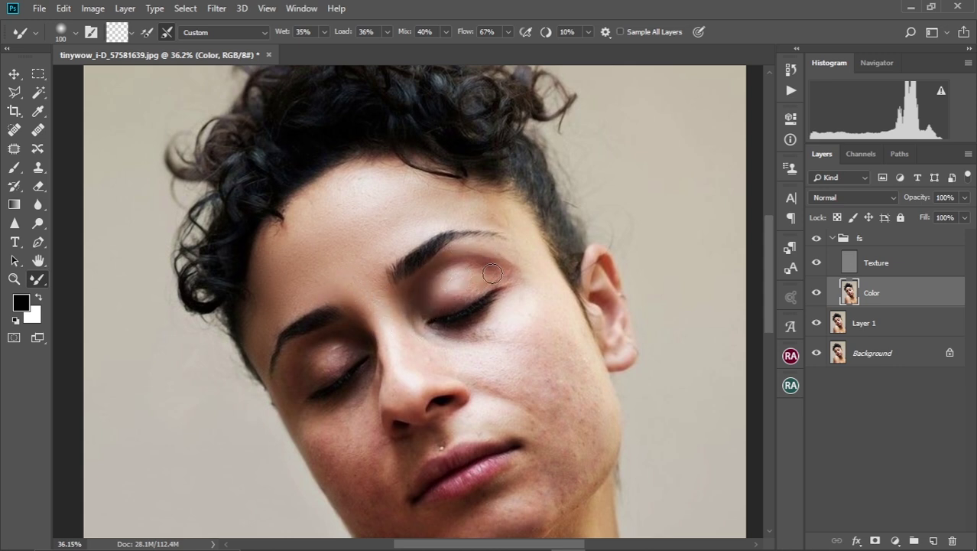
Step: Smooth the upper cheek below the ear-side eye with the Mixer Brush at 175, and below the other eye at 125
key("bracketright")
key("bracketright")
key("bracketright")
key("bracketright")
key("bracketright")
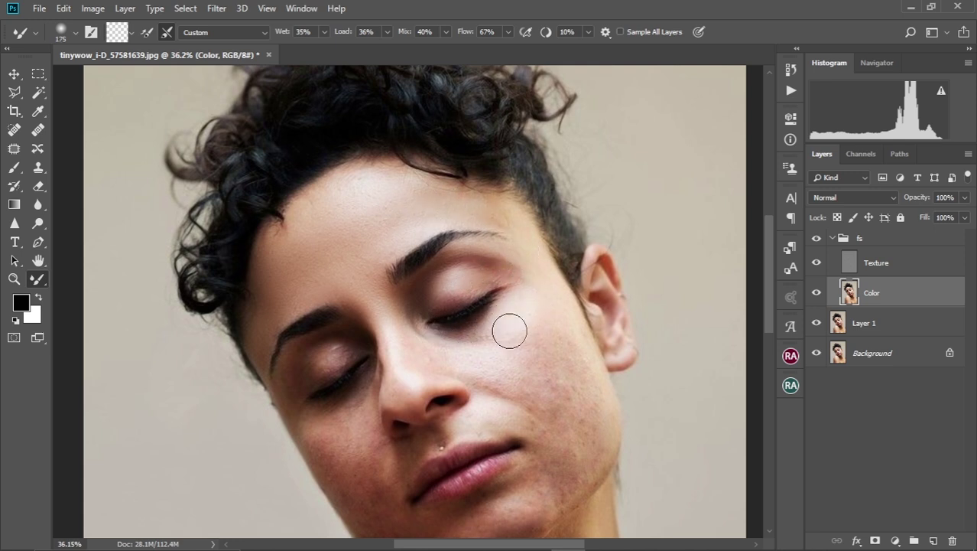
key("bracketleft")
key("bracketleft")
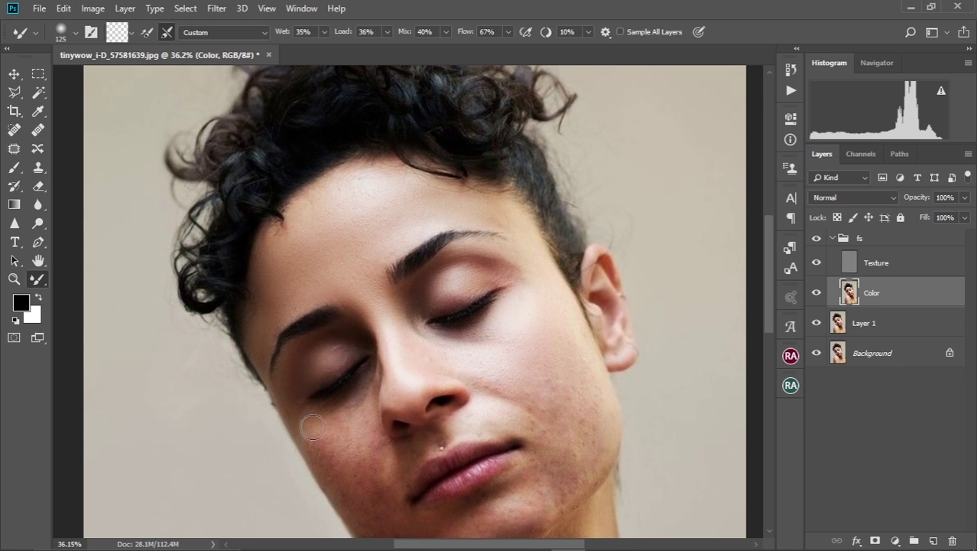
Step: Smooth the shaded cheek from below the eye to the mouth corner with the Mixer Brush at 175 and 125
key("bracketright")
key("bracketright")
left_click_drag(357, 434, 341, 368)
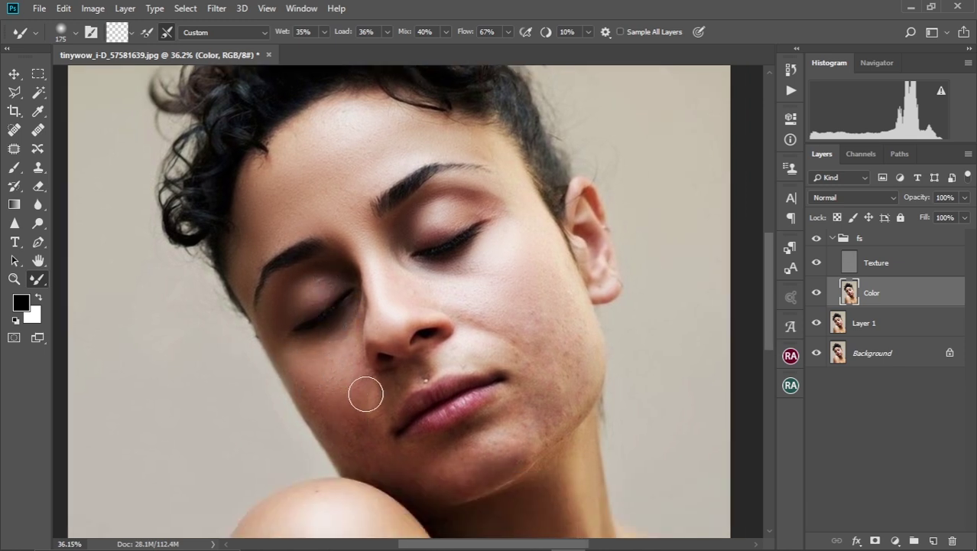
scroll(360, 389, "down", 1)
key("bracketleft")
key("bracketleft")
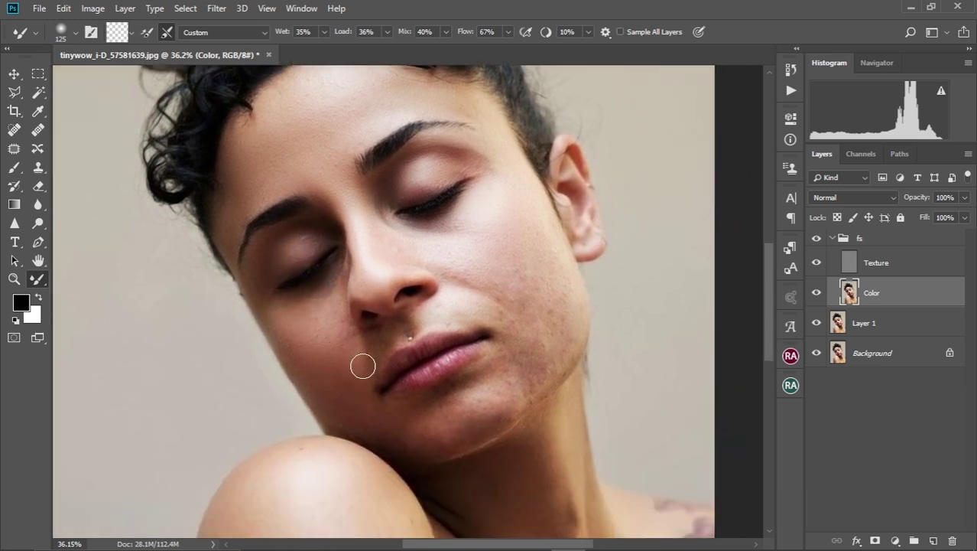
Step: Reduce the Mixer Brush to 100 and blend the skin around the upper lip
key("bracketleft")
key("bracketleft")
key("bracketleft")
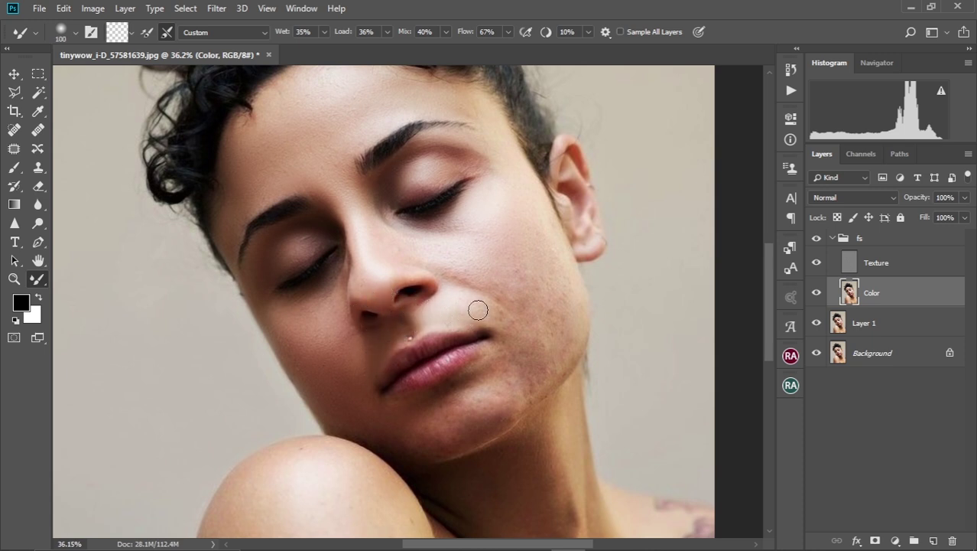
Step: Enlarge the Mixer Brush to 150 and above, and even out the blotchy ear-side cheek beside the mouth
key("bracketright")
key("bracketright")
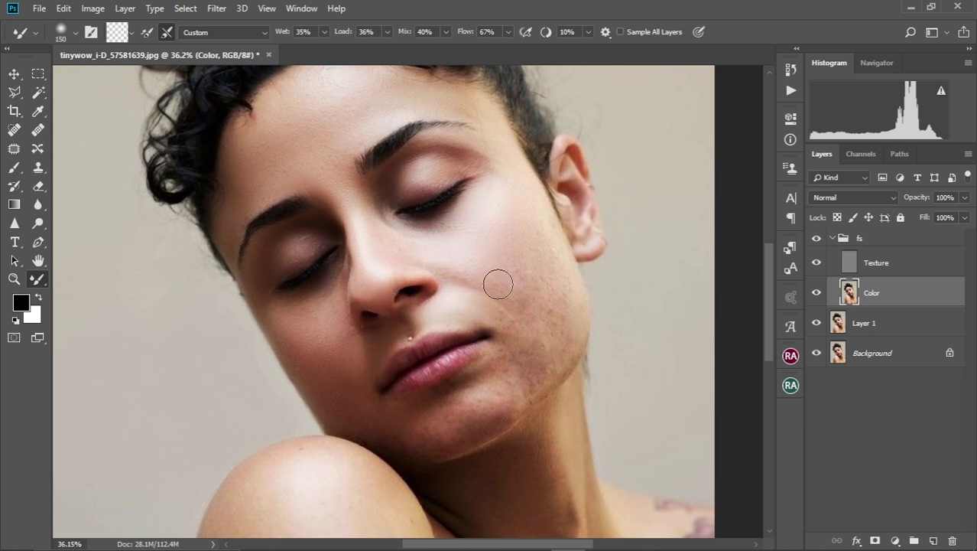
key("bracketright")
key("bracketright")
key("bracketright")
mouse_move(524, 270)
left_mouse_down()
mouse_move(544, 313)
mouse_move(512, 318)
mouse_move(555, 288)
mouse_move(530, 347)
left_mouse_up()
Step: Smooth the chin and the skin below the lower lip with the Mixer Brush at 125
key("bracketleft")
key("bracketleft")
key("bracketleft")
key("bracketleft")
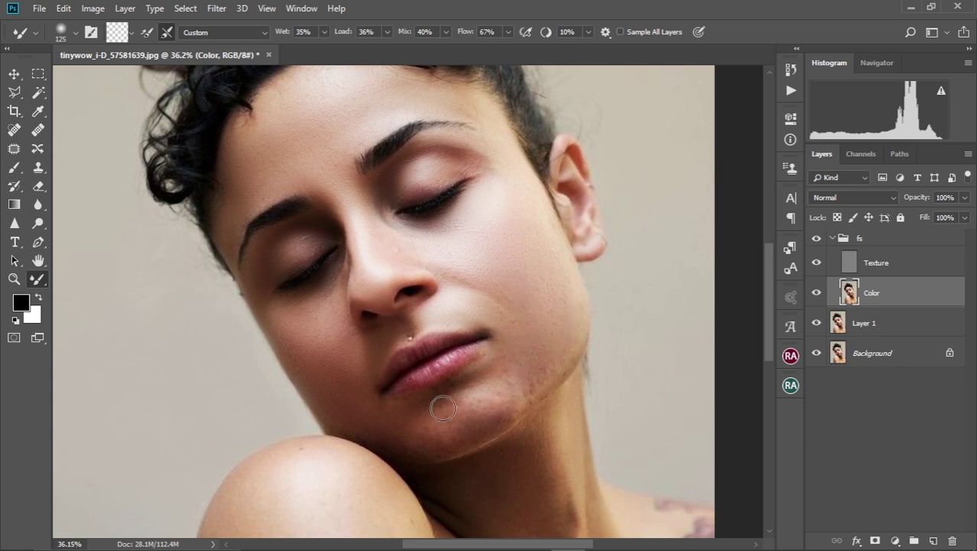
mouse_move(443, 408)
left_mouse_down()
mouse_move(455, 430)
mouse_move(521, 381)
mouse_move(475, 432)
mouse_move(348, 435)
left_mouse_up()
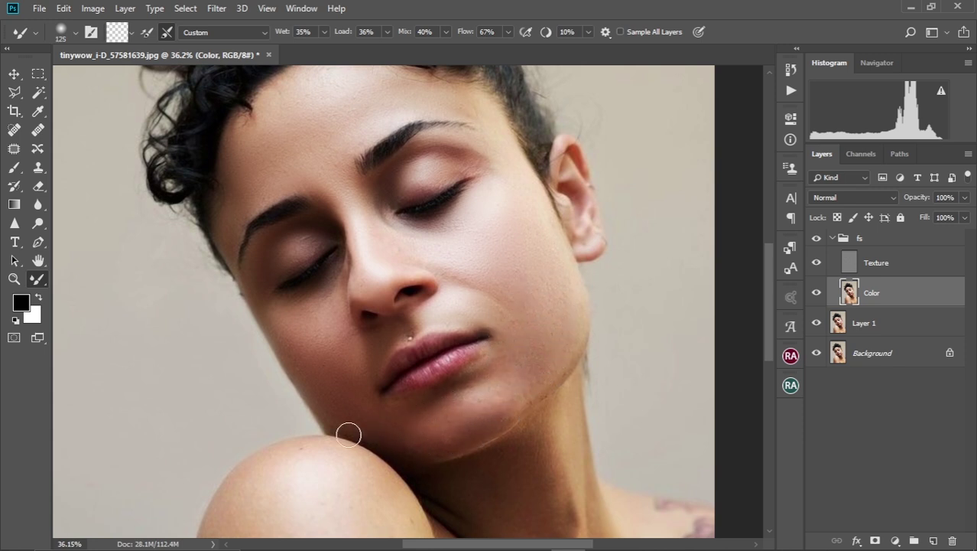
Step: Blend the remaining tone patches along the ear-side jawline with the Mixer Brush around 150
key("bracketright")
key("bracketright")
left_click_drag(544, 365, 517, 304)
key("bracketleft")
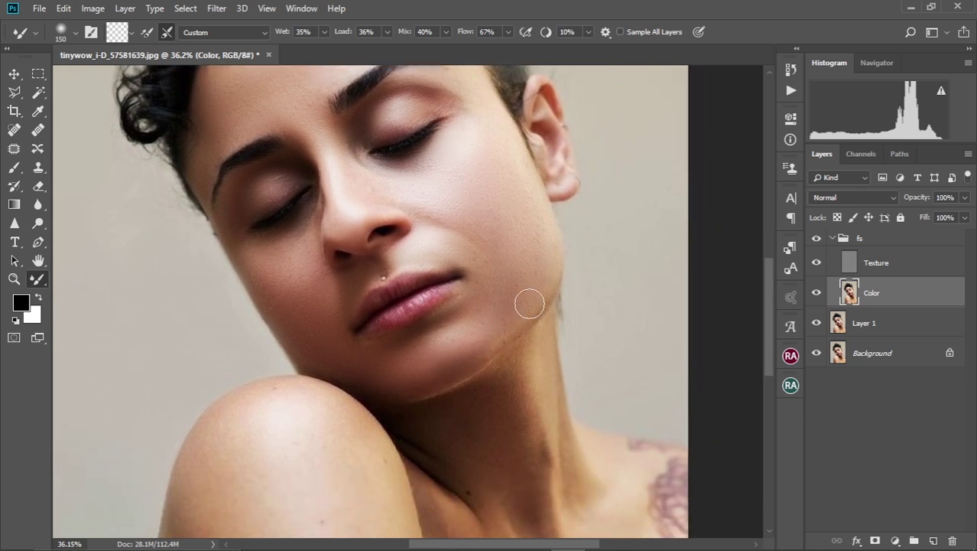
key("bracketleft")
Step: Compare the retouched face with the original by toggling the fs group and isolating the Background layer
scroll(414, 295, "down", 5)
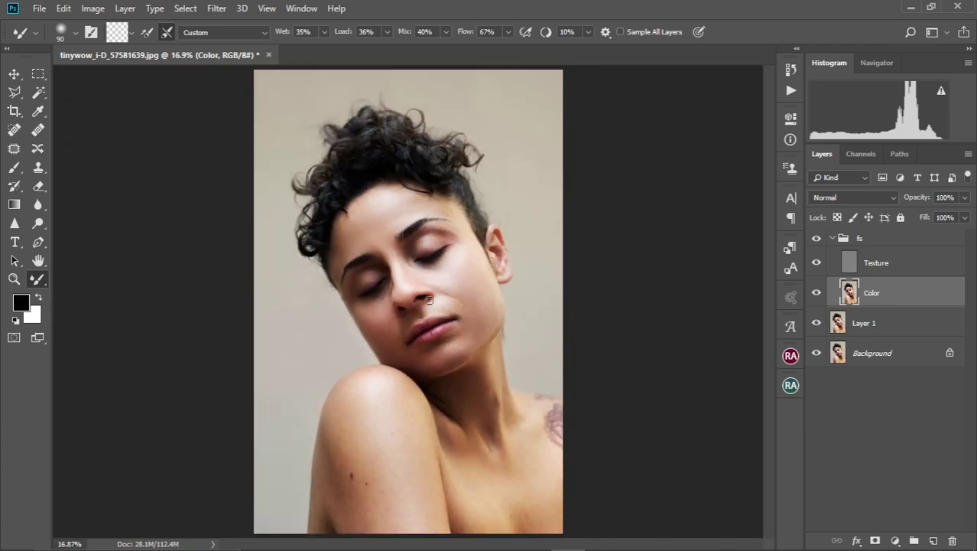
scroll(453, 288, "up", 4)
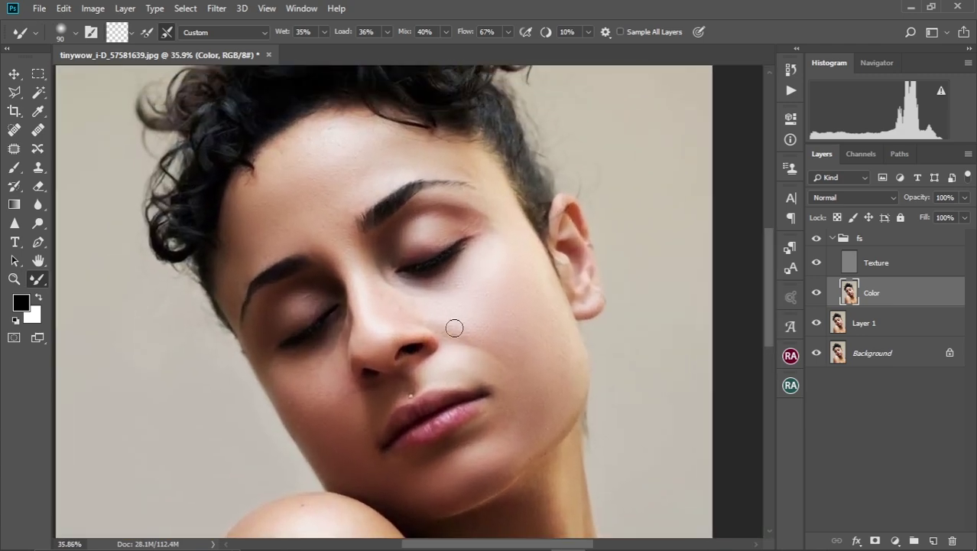
left_click(817, 240)
left_click(817, 239)
left_click(816, 355, "alt")
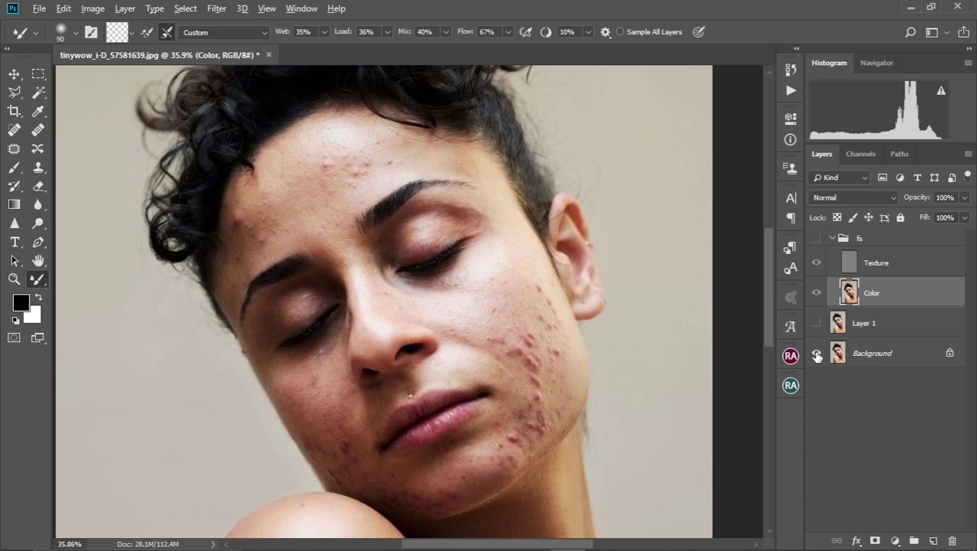
left_click(816, 355, "alt")
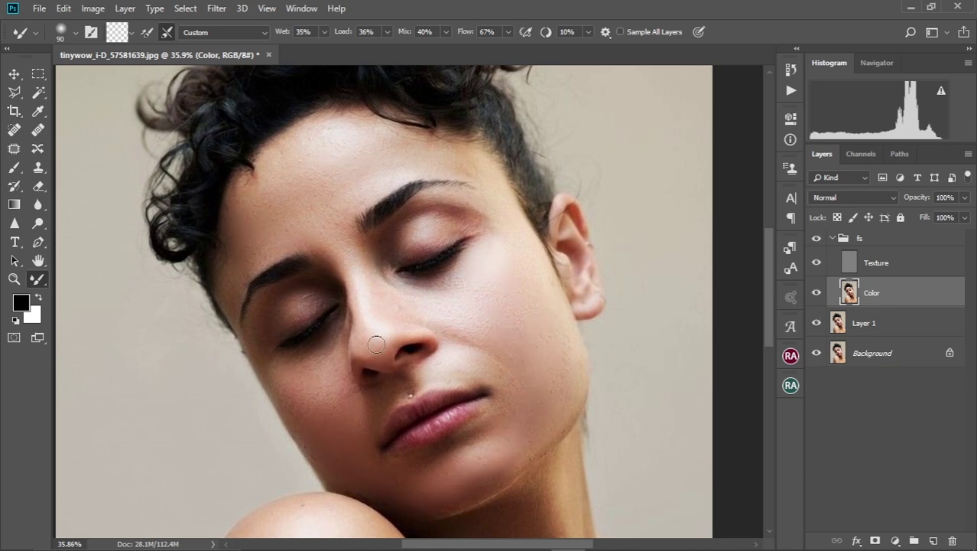
Step: Examine the smoothed skin on the forehead, cheeks and chin at several magnifications
scroll(398, 357, "up", 6)
scroll(398, 357, "down", 6)
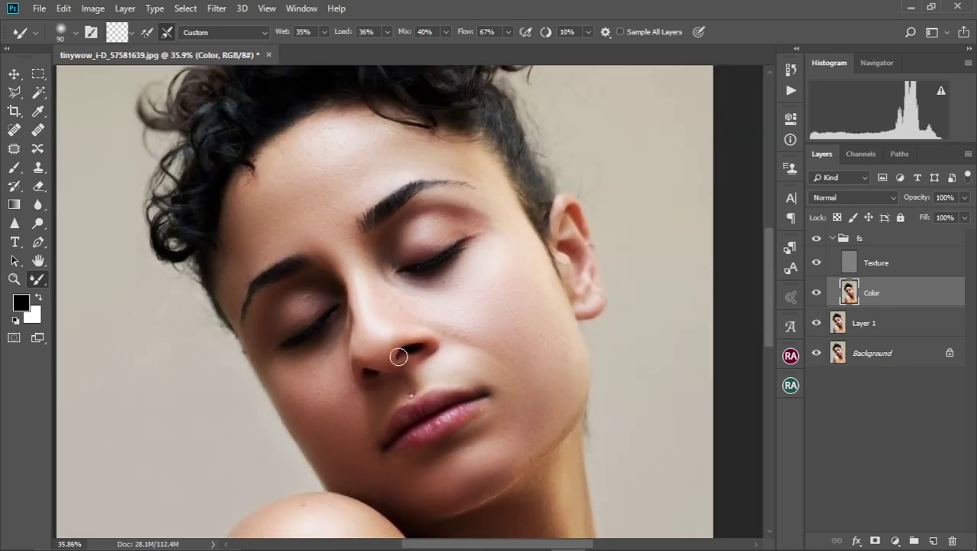
scroll(469, 320, "down", 2)
scroll(445, 286, "down", 1)
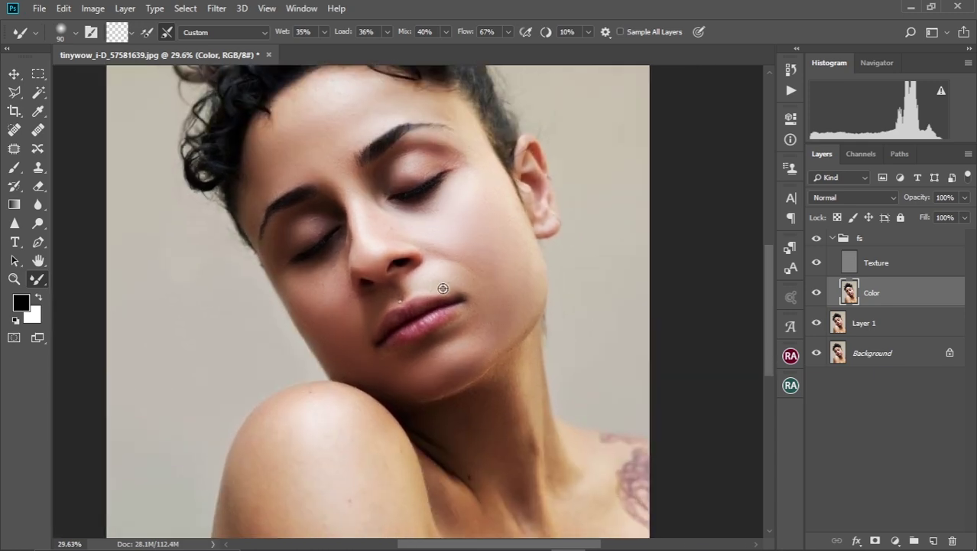
scroll(443, 287, "down", 1)
scroll(459, 295, "up", 3)
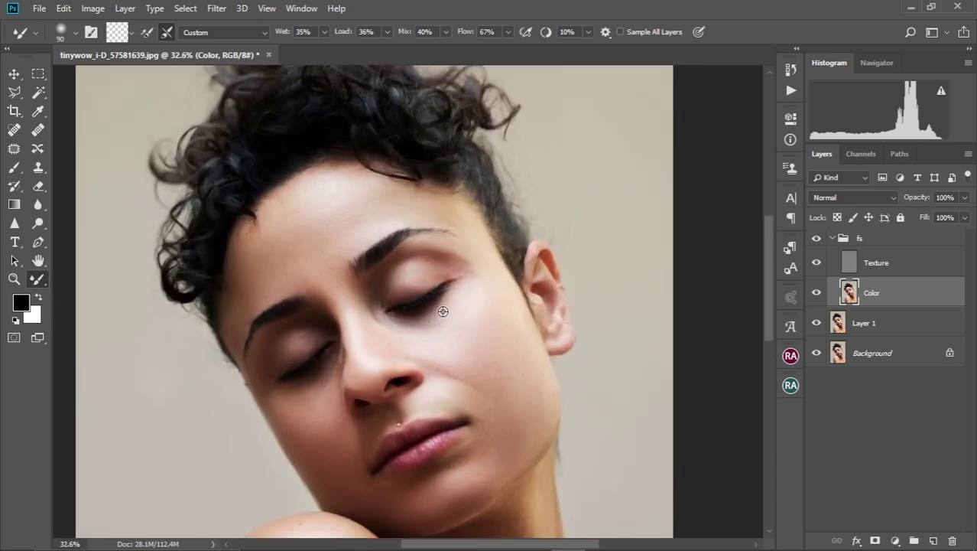
scroll(443, 311, "up", 3)
scroll(443, 312, "down", 1)
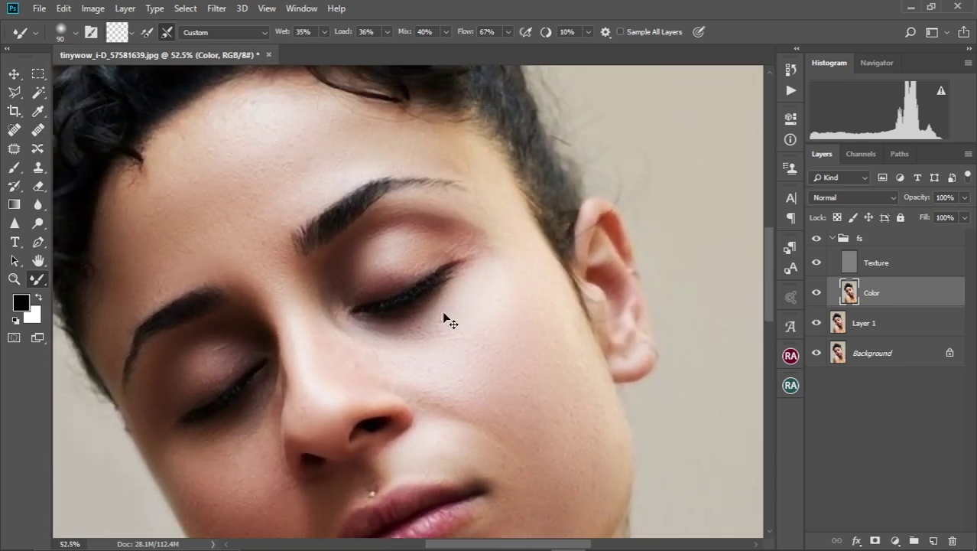
scroll(443, 312, "down", 4)
scroll(443, 314, "up", 4)
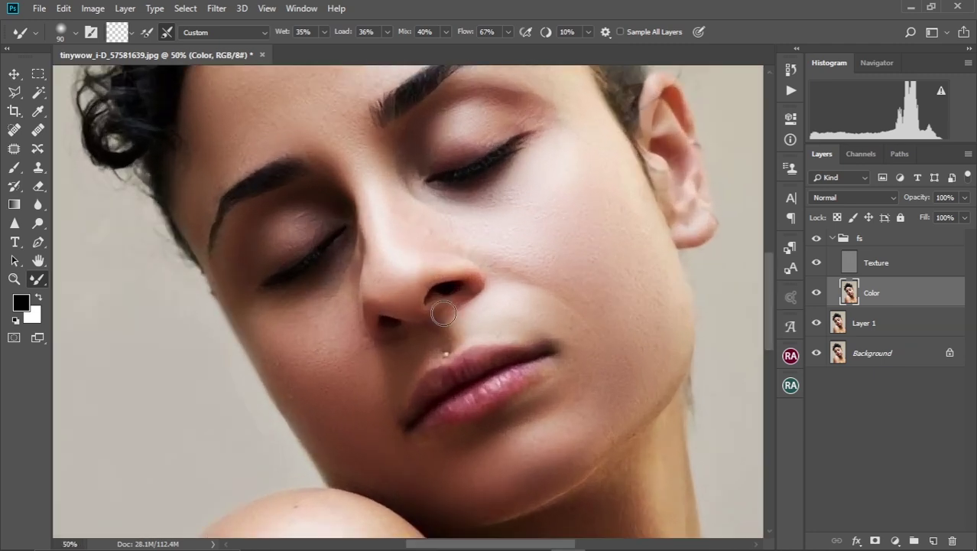
Step: Enlarge the Mixer Brush to 400 and smooth the raised shoulder and upper arm around the moles
scroll(441, 344, "down", 6)
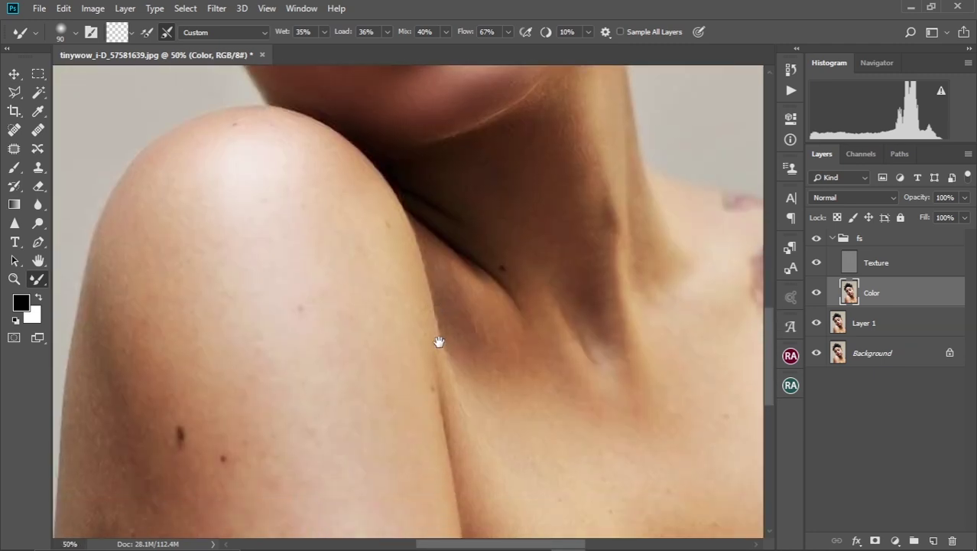
scroll(439, 342, "down", 4)
scroll(439, 341, "up", 4)
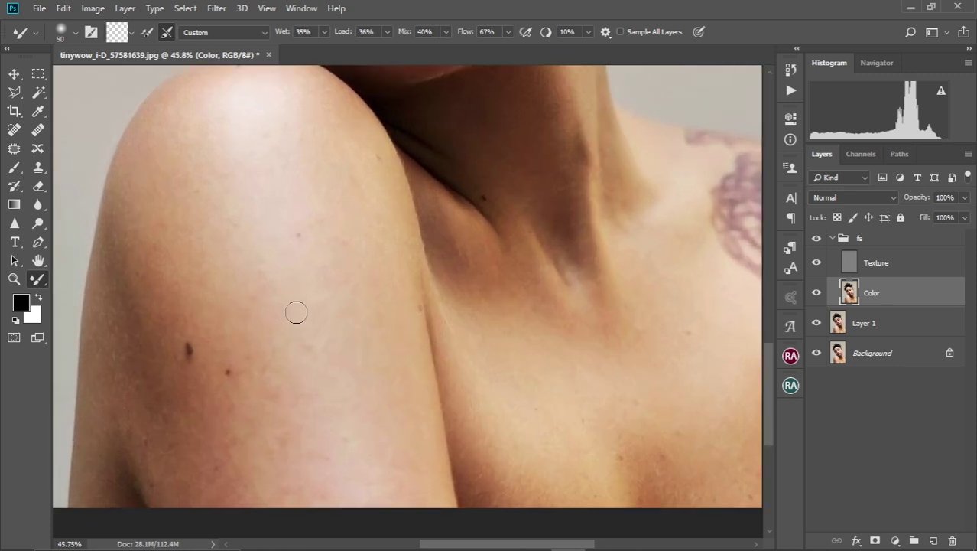
left_click_drag(288, 332, 345, 344)
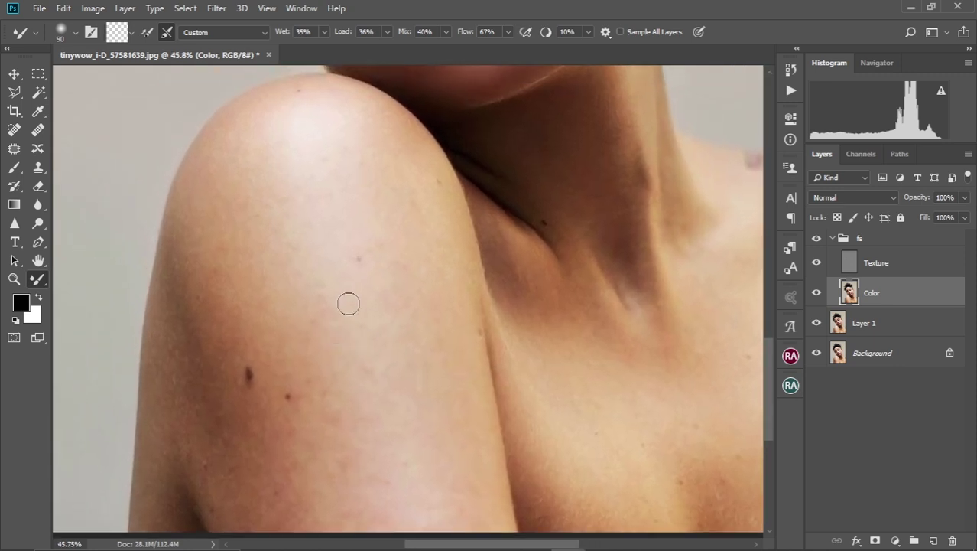
key("bracketright")
key("bracketright")
key("bracketright")
key("bracketright")
key("bracketright")
key("bracketright")
key("bracketright")
key("bracketright")
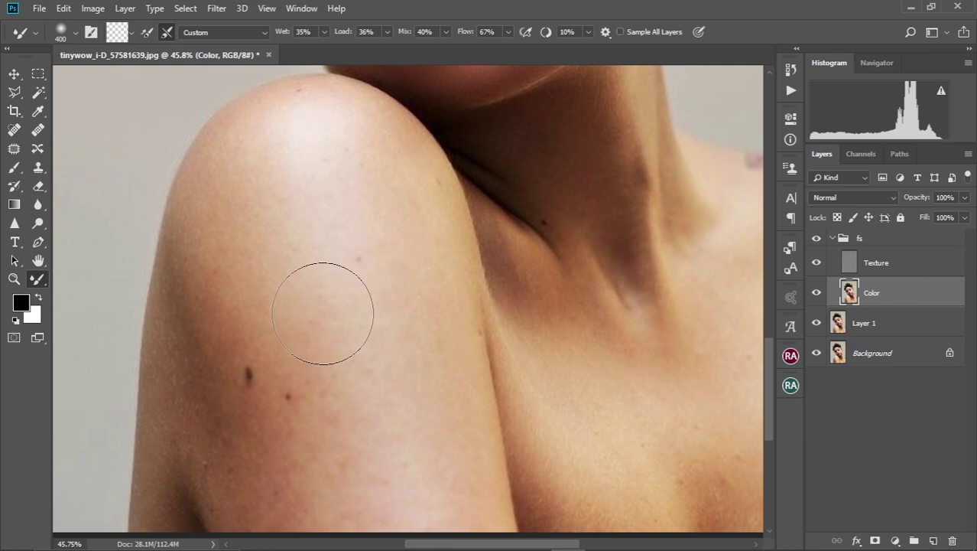
mouse_move(234, 348)
left_mouse_down()
mouse_move(260, 383)
mouse_move(258, 419)
mouse_move(255, 393)
left_mouse_up()
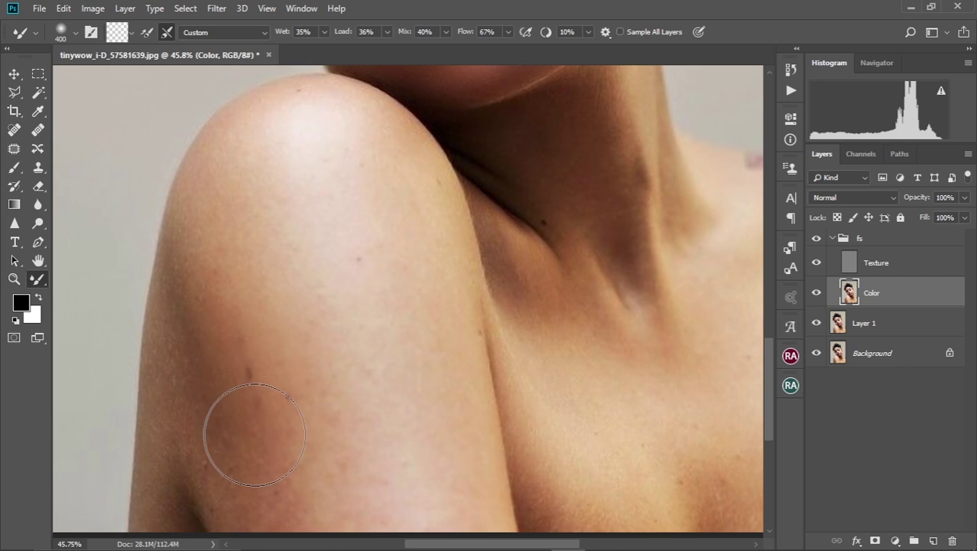
Step: Even out the reddish lower part of the arm with the Mixer Brush, going from 400 down to 200
scroll(293, 312, "up", 3)
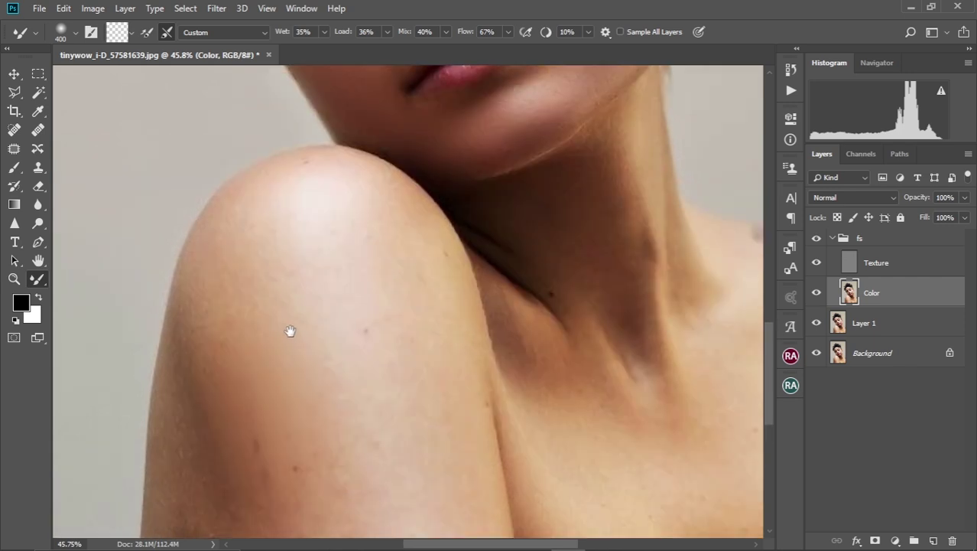
left_click_drag(369, 372, 381, 254)
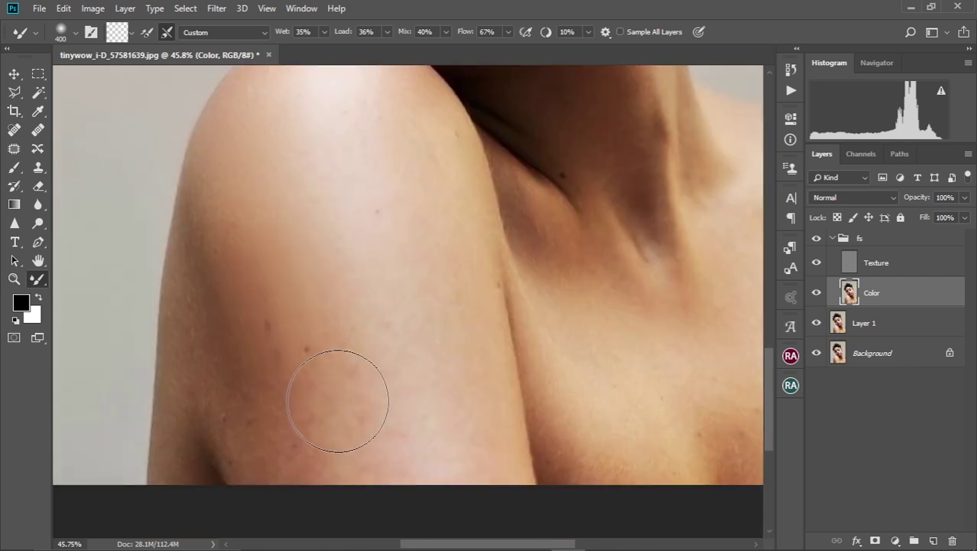
key("[")
key("[")
key("[")
key("]")
key("]")
key("]")
key("]")
key("bracketleft")
key("bracketleft")
key("bracketleft")
key("bracketleft")
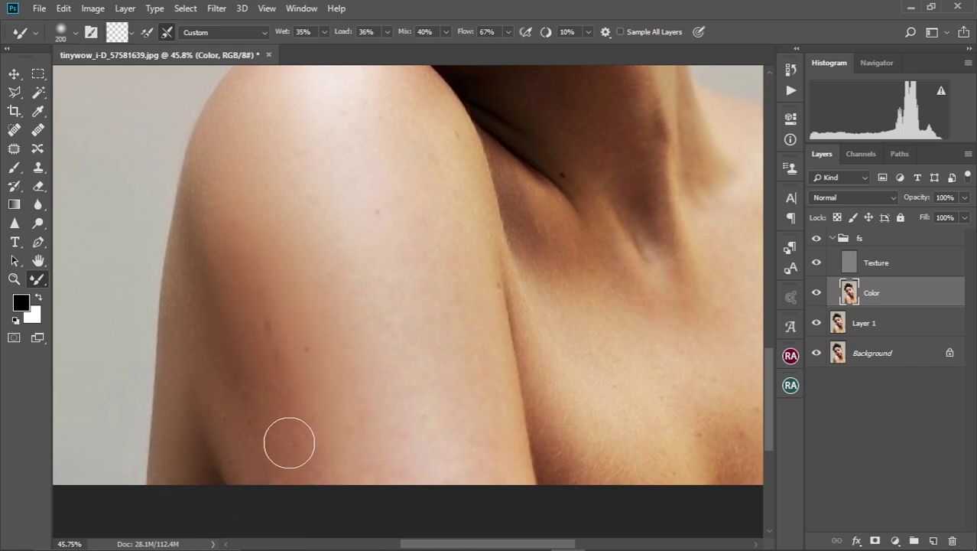
Step: Blend the shoulder highlight and the inner side of the arm with the Mixer Brush at 300 and 400
scroll(306, 344, "up", 3)
key("bracketright")
key("bracketright")
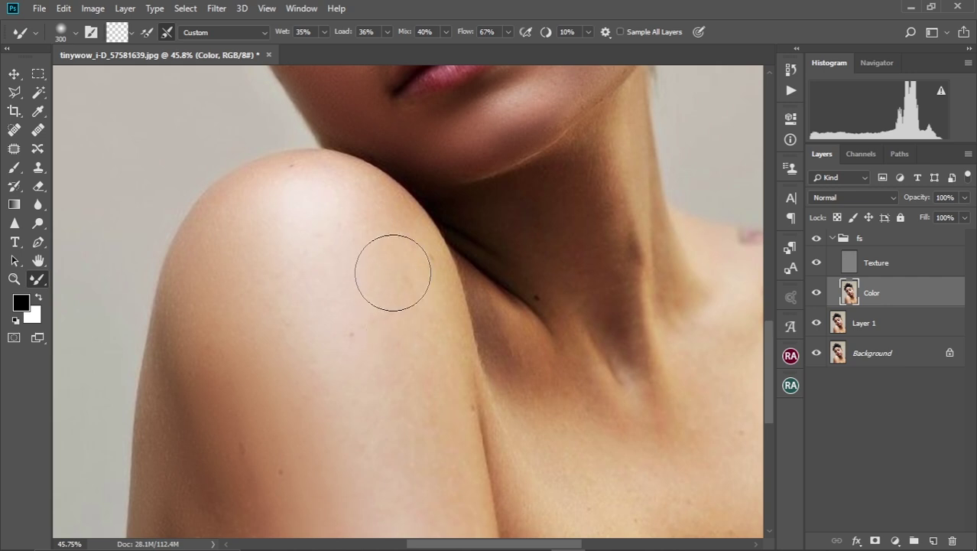
key("bracketright")
left_click_drag(434, 443, 397, 336)
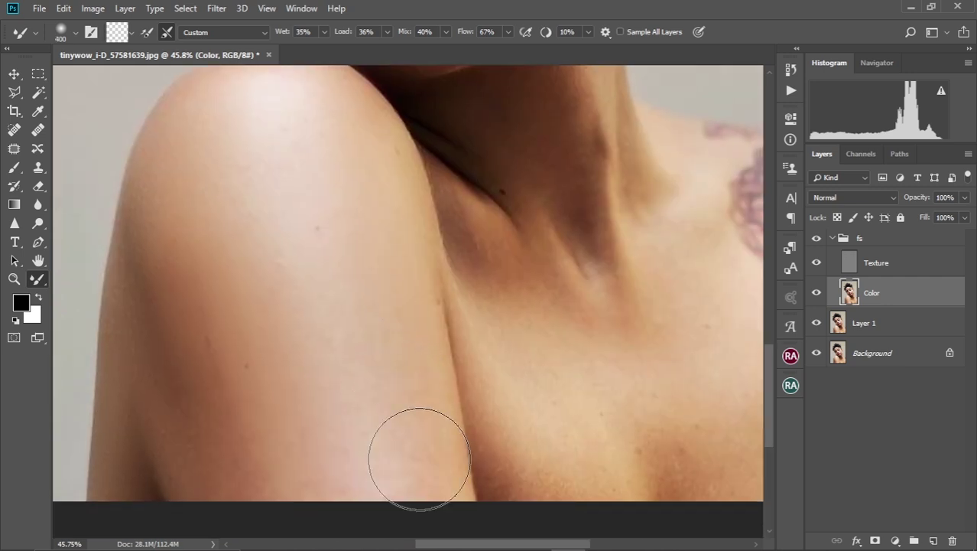
Step: Smooth the tone transitions down the side of the neck below the jaw with the Mixer Brush at 200
mouse_move(419, 277)
left_mouse_down()
mouse_move(335, 410)
mouse_move(333, 516)
left_mouse_up()
key("bracketleft")
key("bracketleft")
key("bracketleft")
key("bracketleft")
key("bracketleft")
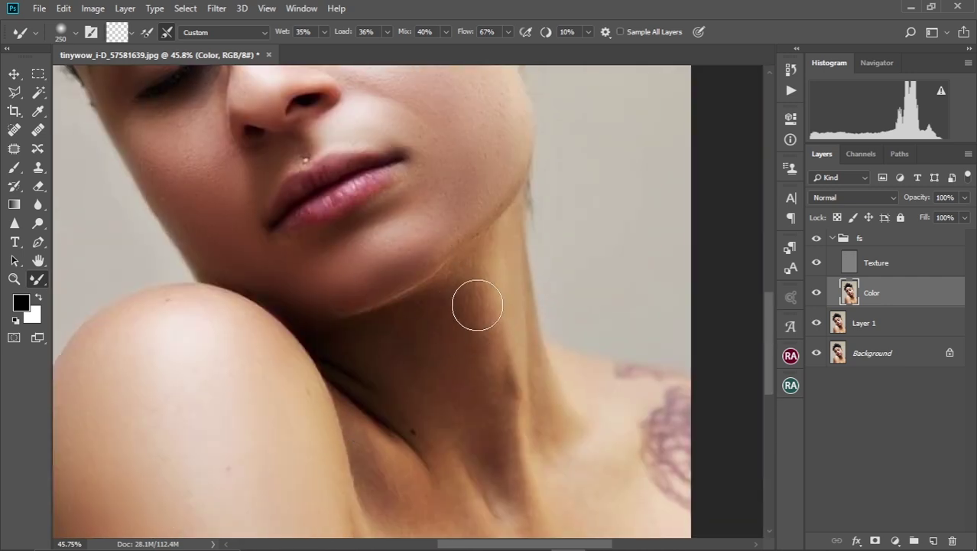
mouse_move(504, 267)
left_mouse_down()
mouse_move(492, 238)
mouse_move(455, 276)
mouse_move(503, 364)
mouse_move(508, 426)
mouse_move(521, 352)
mouse_move(526, 432)
left_mouse_up()
key("bracketright")
key("bracketright")
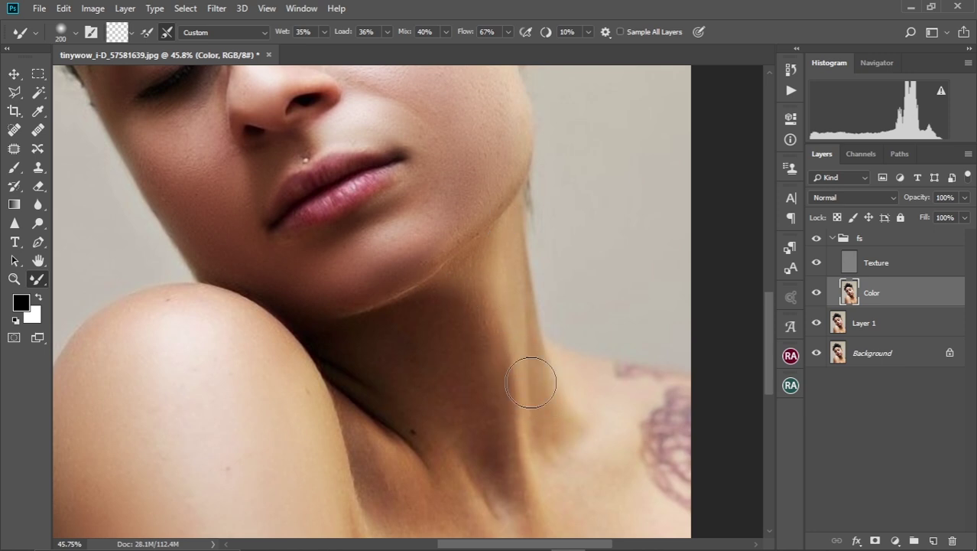
Step: Blend the shaded front of the neck and the folds above the collarbone with the Mixer Brush at 200
left_click_drag(451, 460, 429, 362)
mouse_move(357, 380)
left_mouse_down()
mouse_move(347, 338)
mouse_move(386, 370)
mouse_move(393, 428)
left_mouse_up()
left_click_drag(485, 406, 491, 365)
Step: Smooth the collarbone area and upper chest with the Mixer Brush at 300
scroll(504, 356, "down", 3)
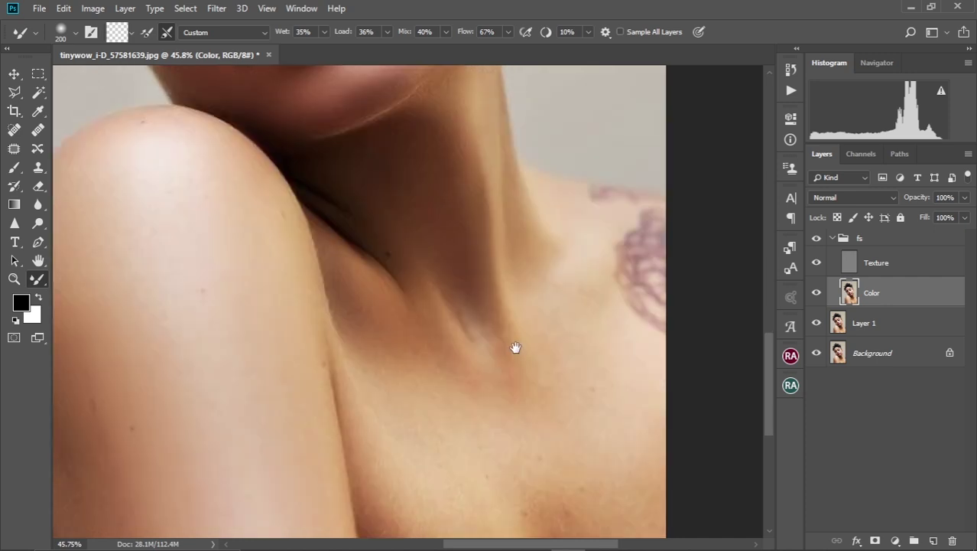
key("bracketright")
key("bracketright")
mouse_move(500, 411)
left_mouse_down()
mouse_move(413, 372)
mouse_move(530, 460)
mouse_move(568, 454)
left_mouse_up()
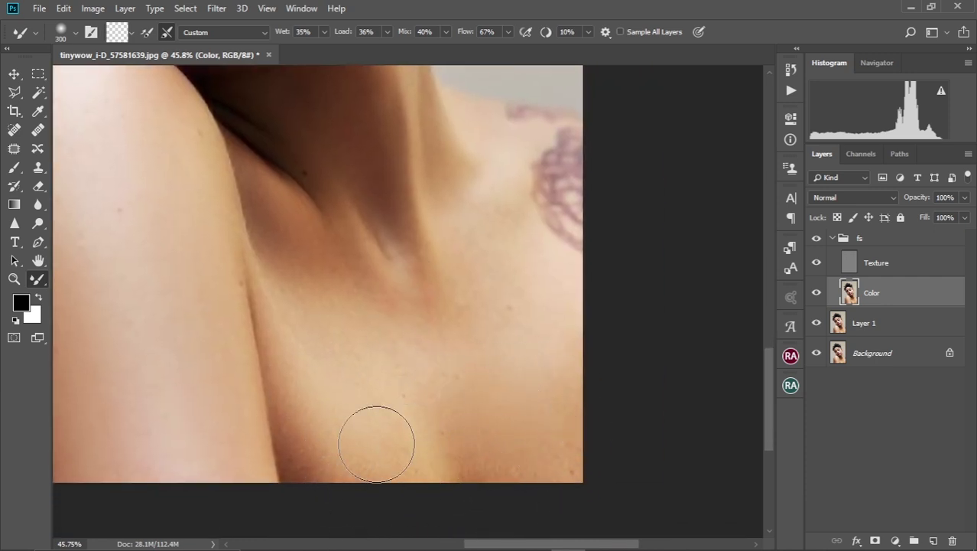
Step: Reduce the Mixer Brush to 150 and refine the neck shading just under the jawline
scroll(443, 319, "up", 6)
scroll(443, 319, "left", 2)
key("bracketleft")
key("bracketleft")
key("bracketleft")
key("bracketleft")
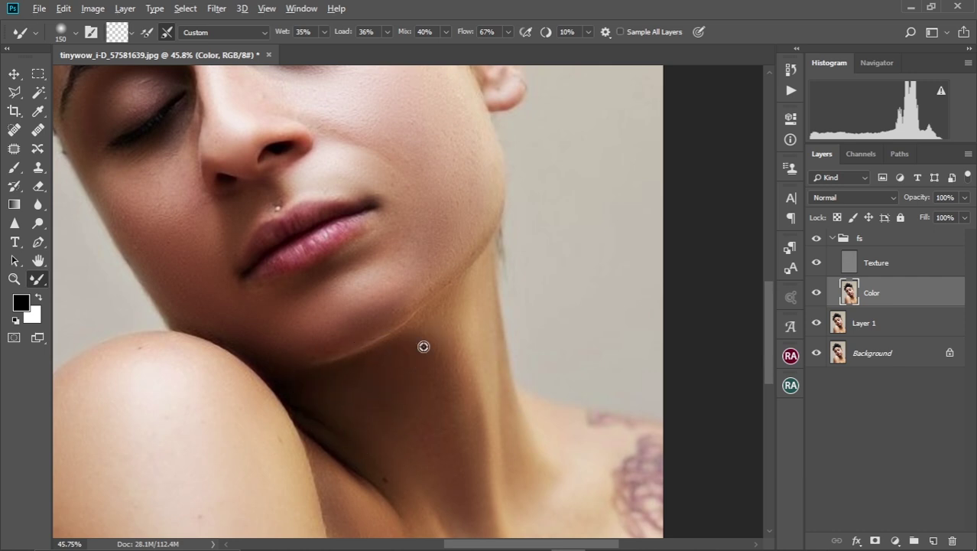
Step: Review the whole portrait and the face up close, toggling the fs group to compare before and after
scroll(423, 346, "down", 4)
scroll(426, 350, "down", 1)
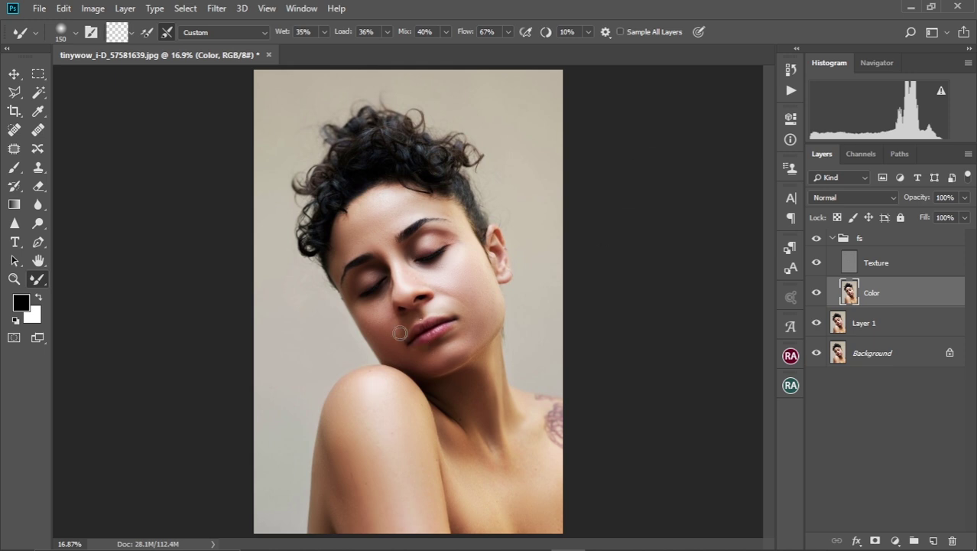
scroll(445, 285, "up", 4)
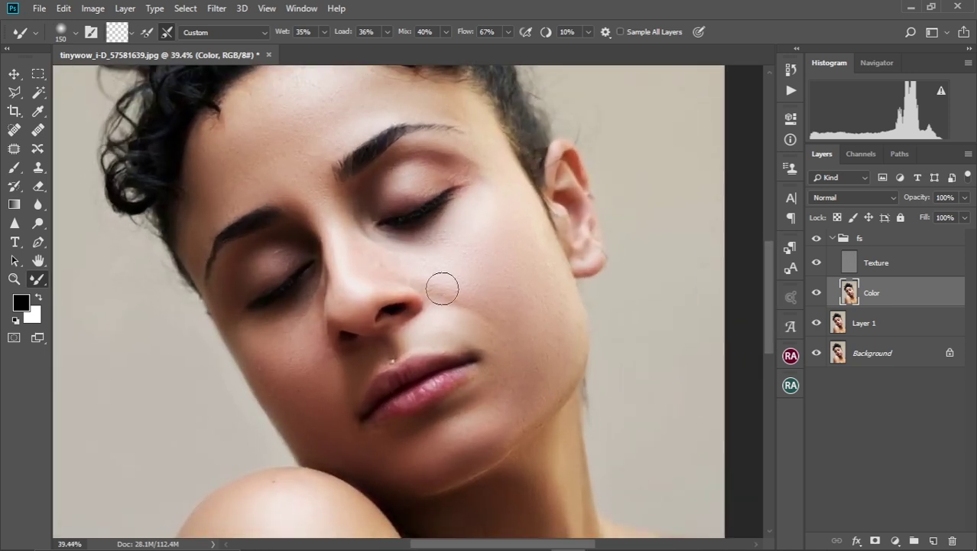
scroll(535, 363, "down", 2)
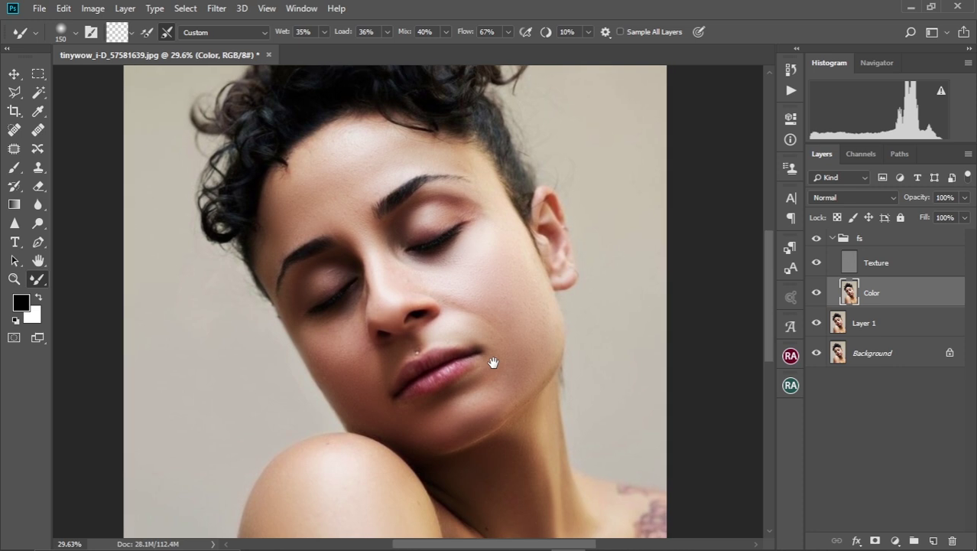
left_click(817, 240)
left_click(816, 240)
scroll(480, 280, "up", 3)
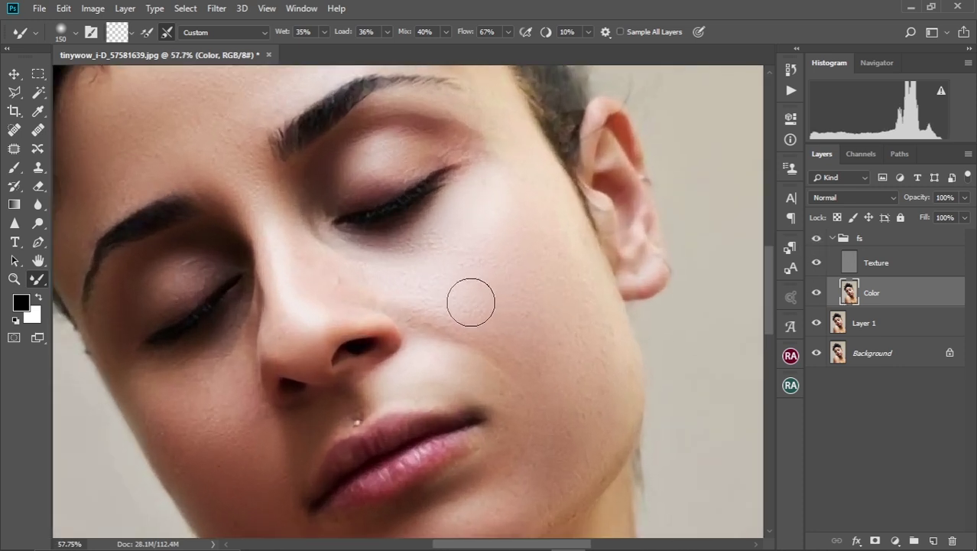
Step: On the Texture layer, heal the small creases and spots on the shaded eyelid with the Spot Healing Brush at size 15
scroll(471, 299, "up", 2)
left_click(880, 263)
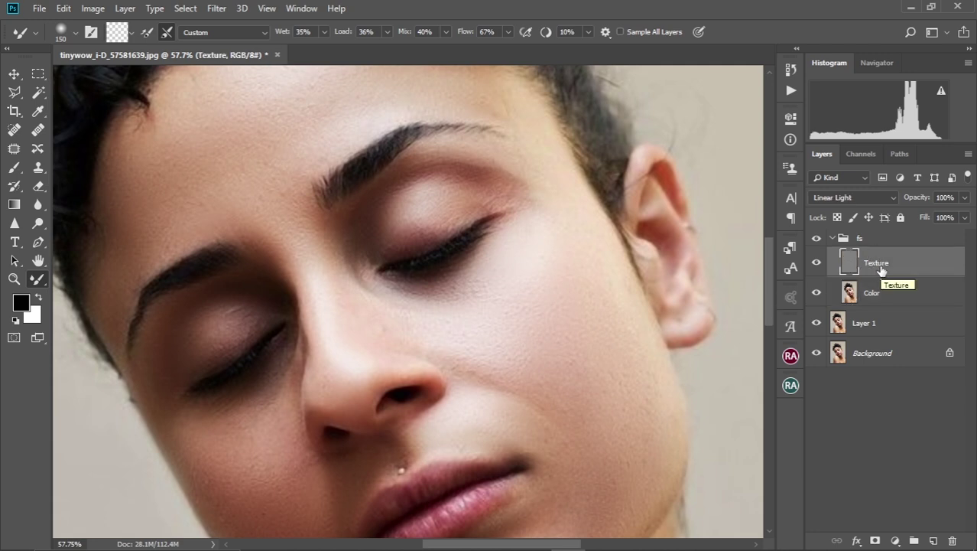
left_click_drag(392, 309, 452, 316)
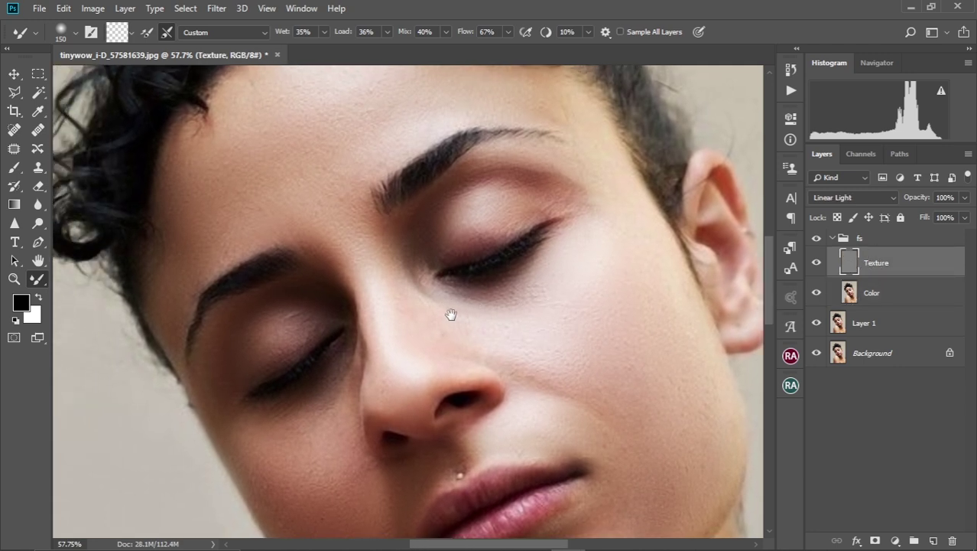
left_click(13, 131)
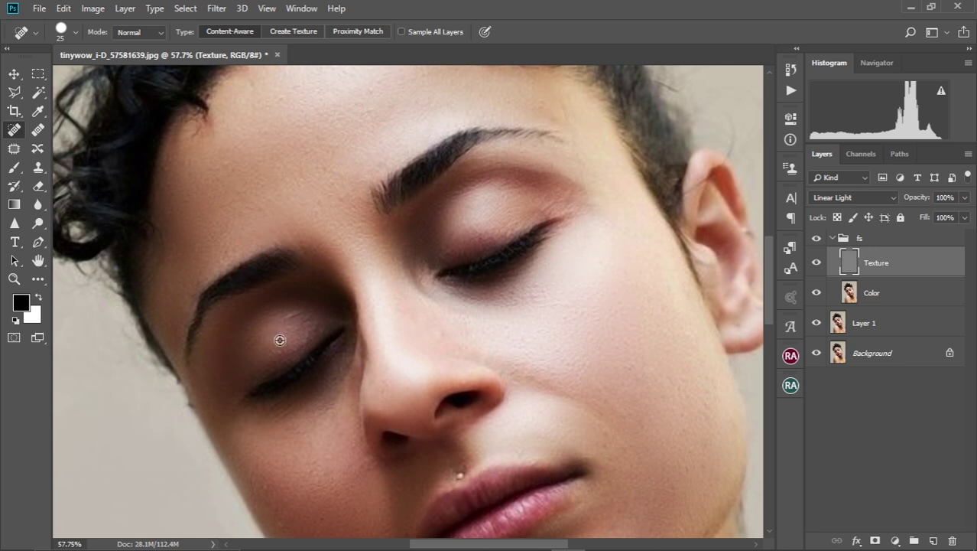
scroll(280, 339, "up", 3)
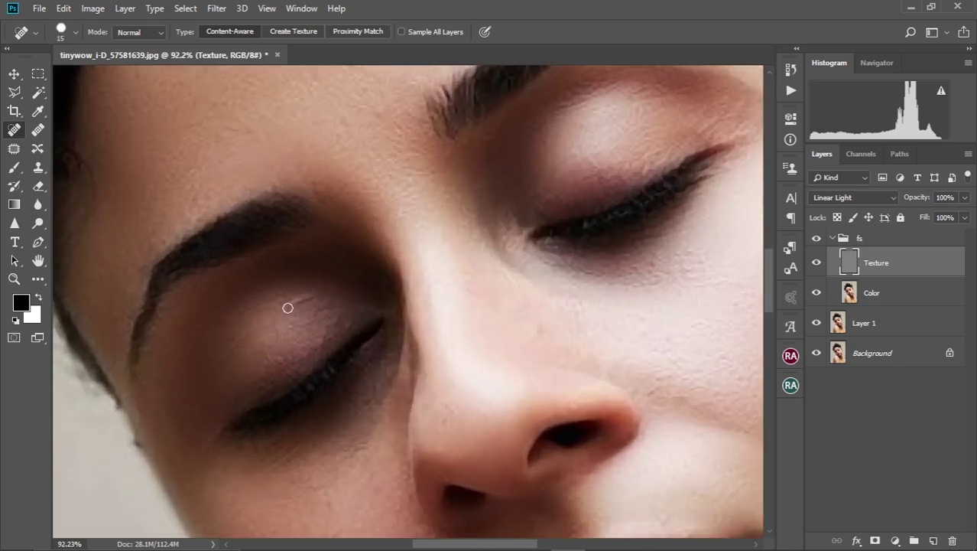
mouse_move(292, 304)
left_mouse_down()
mouse_move(311, 297)
mouse_move(271, 302)
mouse_move(309, 304)
left_mouse_up()
left_click(271, 350)
left_click_drag(261, 369, 277, 356)
Step: Heal the small texture marks between the eyebrows and across the forehead up to the hairline with the Spot Healing Brush
left_click_drag(366, 214, 252, 306)
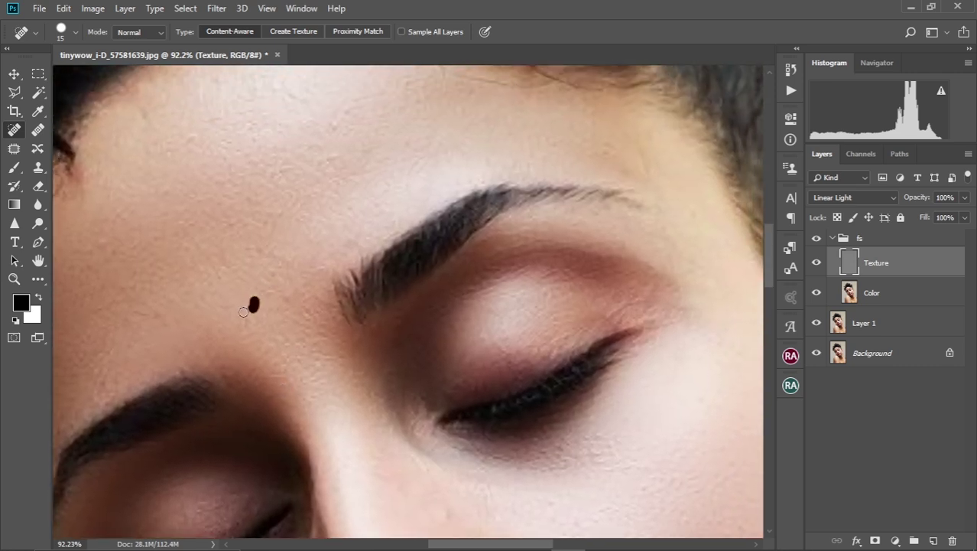
left_click(310, 310)
left_click_drag(196, 199, 273, 299)
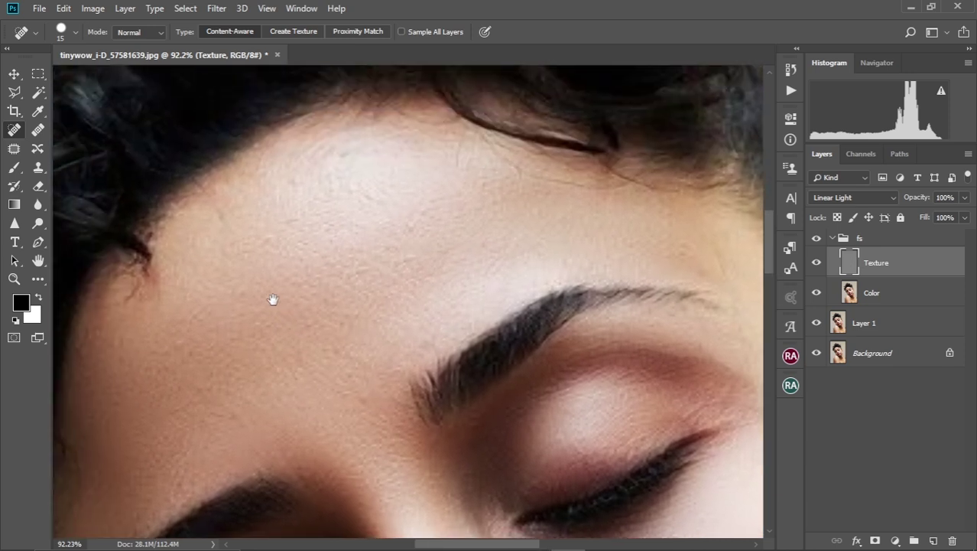
left_click(287, 216)
left_click_drag(428, 170, 318, 231)
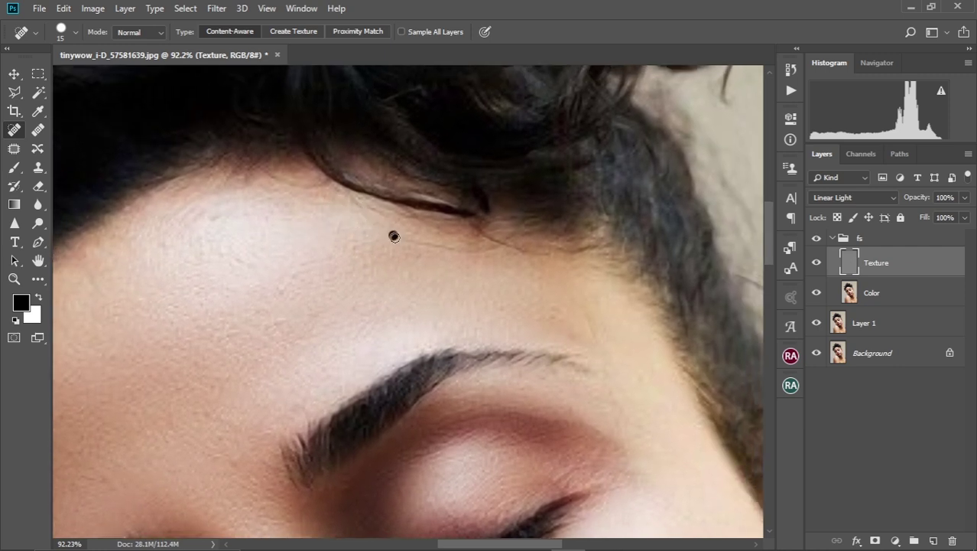
left_click(233, 259)
Step: Heal the remaining texture spots beside the nose and on both cheeks with the Spot Healing Brush
scroll(334, 275, "down", 4)
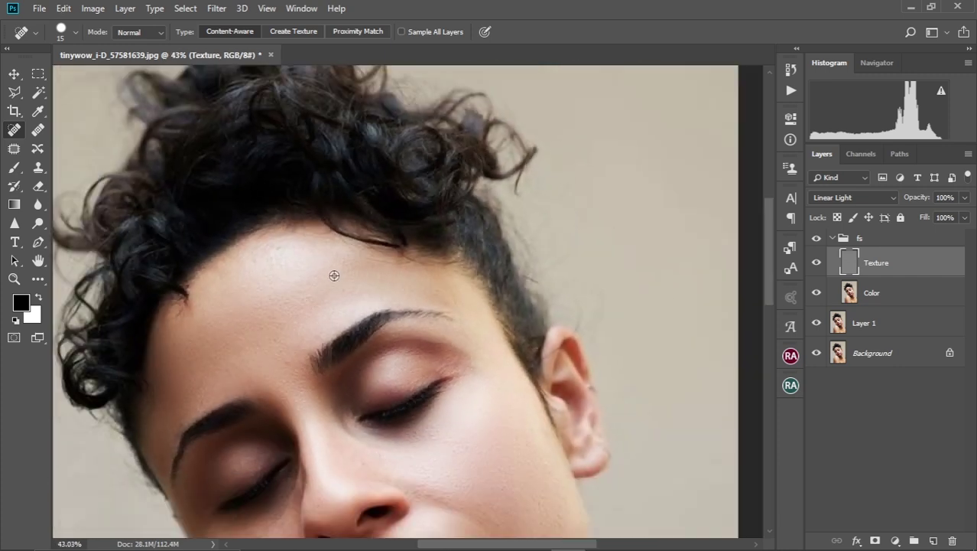
left_click_drag(392, 329, 390, 232)
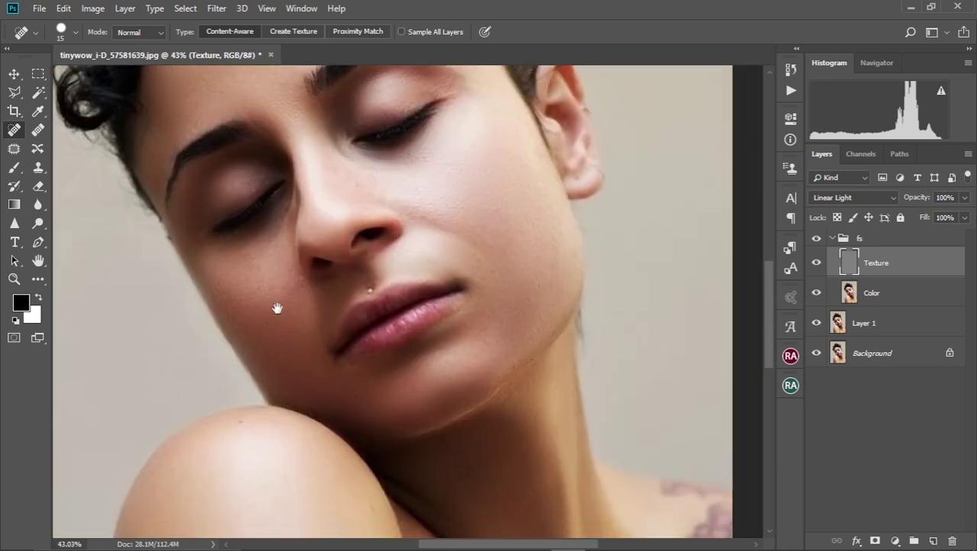
scroll(276, 308, "up", 3)
scroll(276, 308, "up", 3)
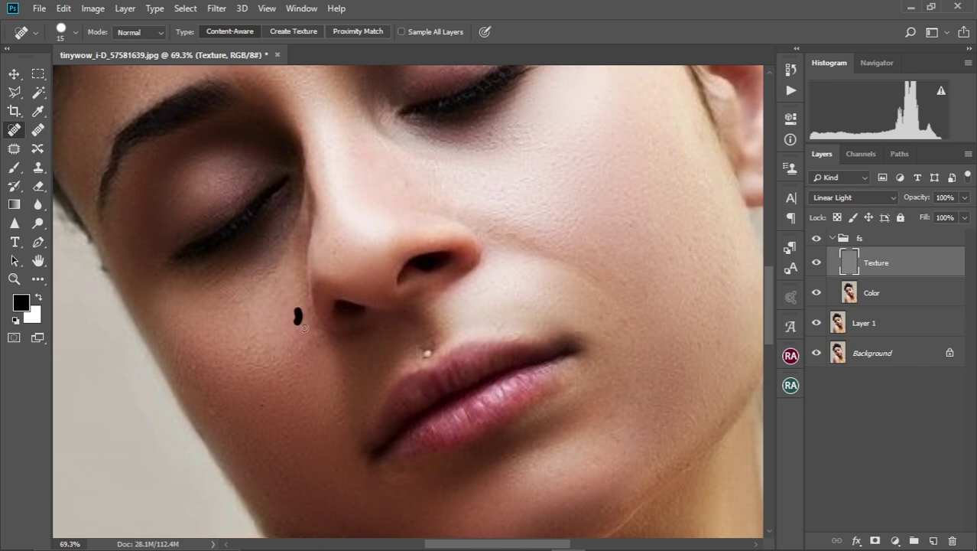
left_click_drag(427, 291, 322, 356)
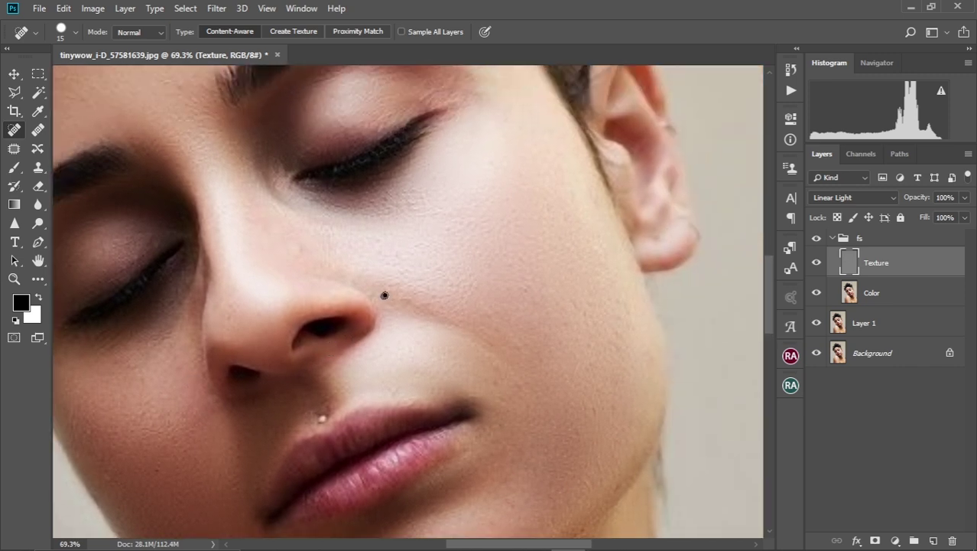
mouse_move(420, 304)
left_mouse_down()
mouse_move(437, 304)
mouse_move(386, 281)
left_mouse_up()
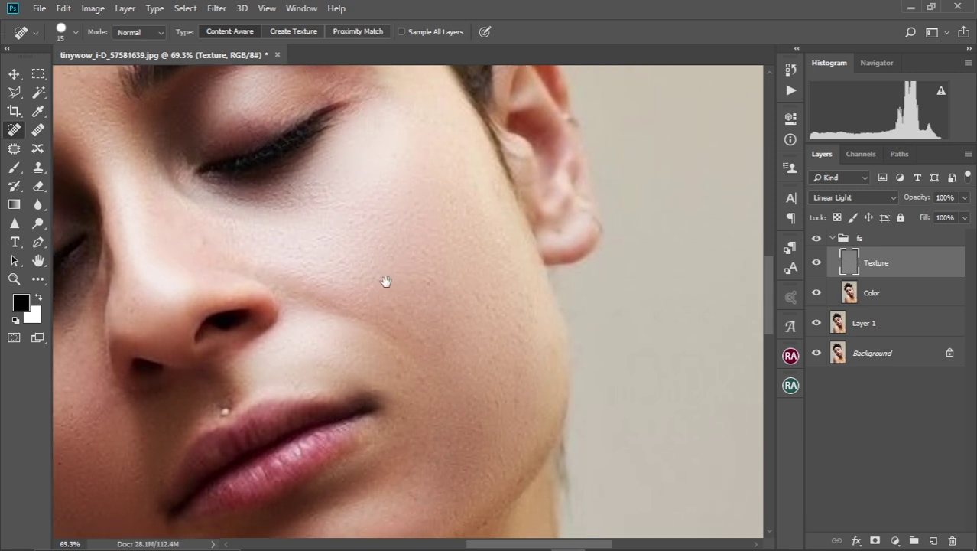
left_click(430, 269)
Step: Remove the dark mole at the base of the shaded neck with the Spot Healing Brush
scroll(356, 315, "down", 10)
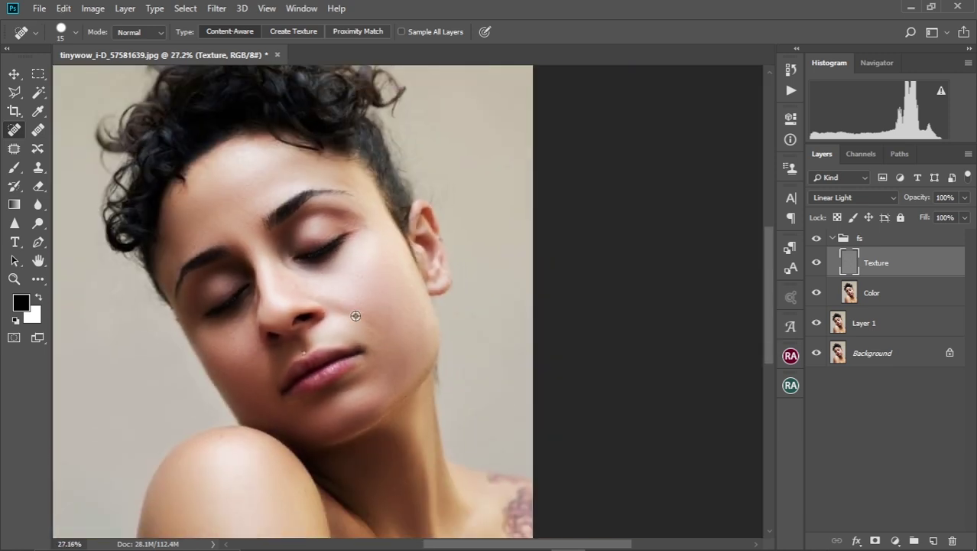
scroll(439, 441, "up", 5)
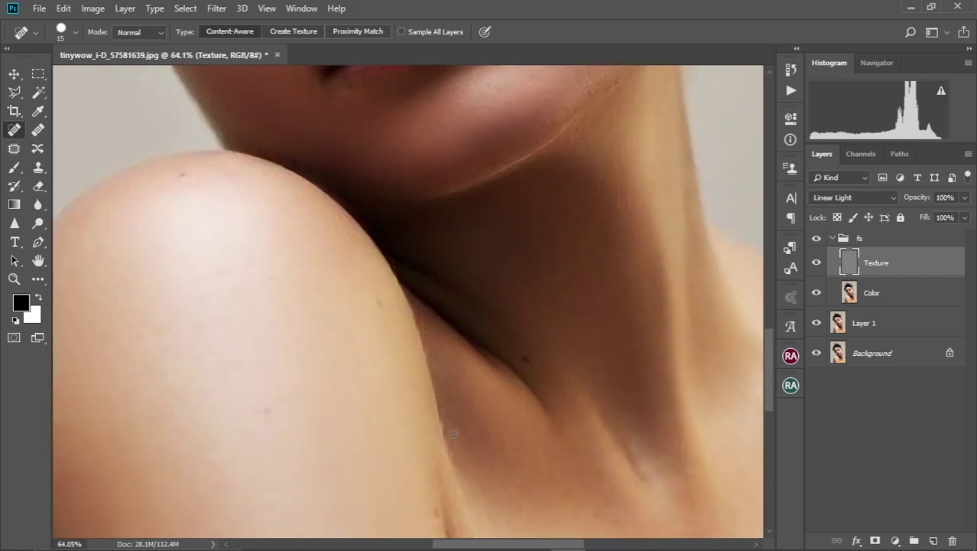
left_click_drag(517, 390, 415, 320)
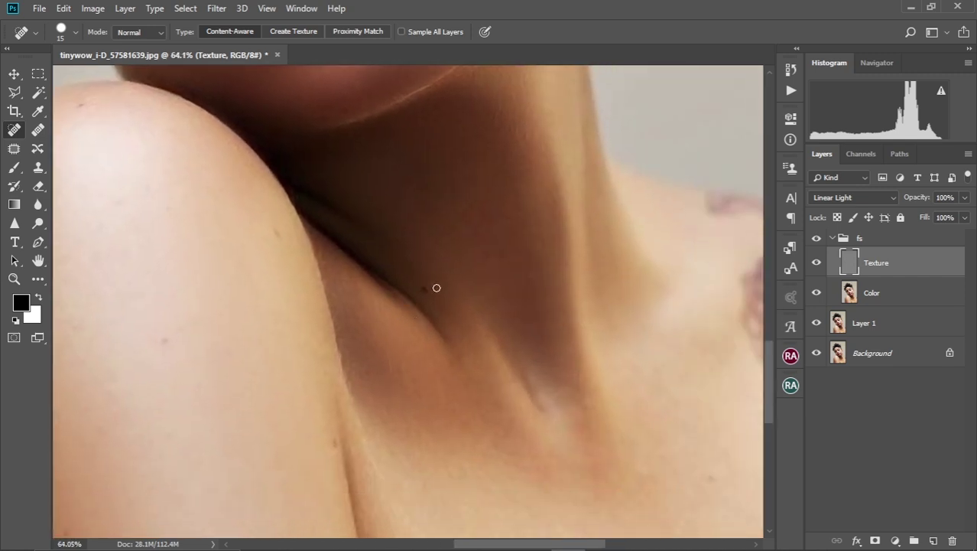
left_click_drag(421, 285, 432, 296)
Step: Compare the portrait before and after retouching by hiding and showing the fs group
scroll(405, 312, "down", 5)
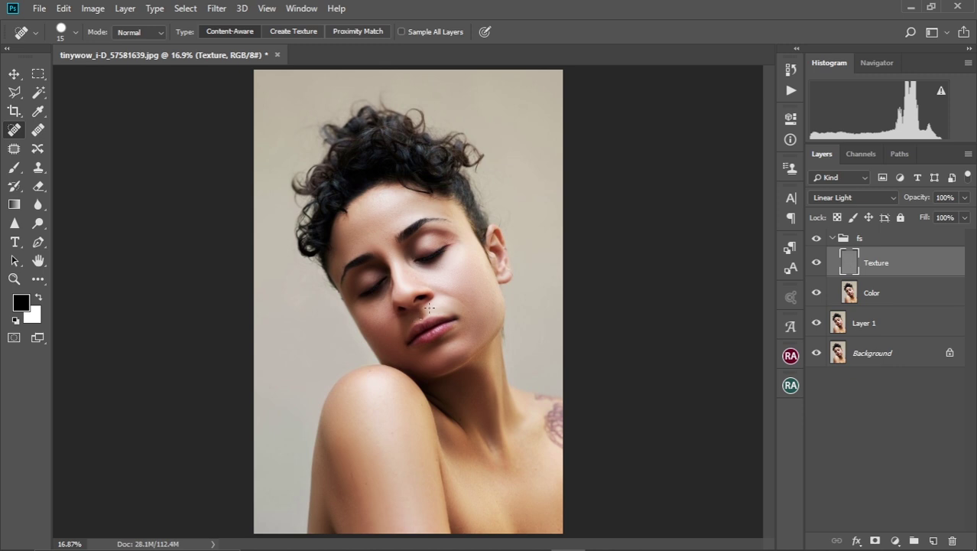
scroll(413, 293, "up", 3)
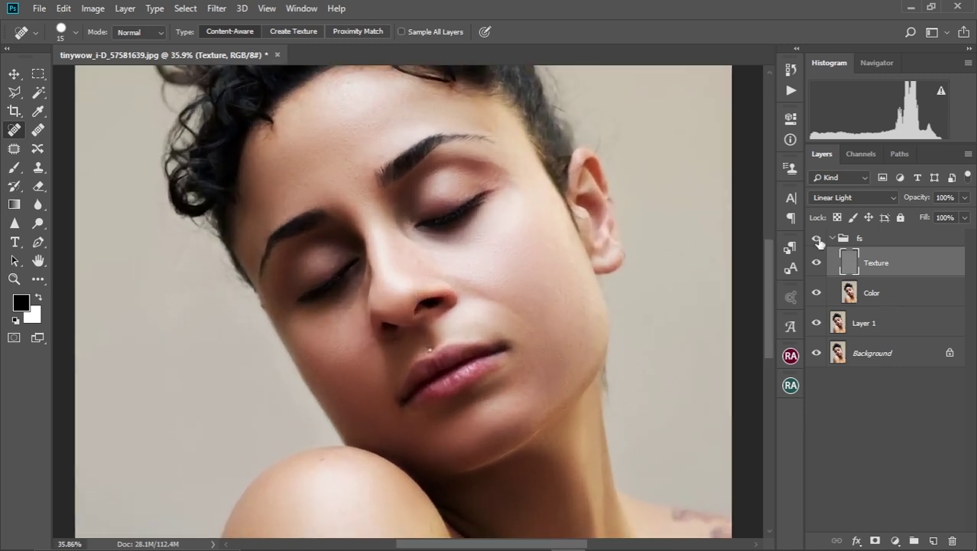
left_click(817, 239)
left_click(816, 239)
left_click_drag(511, 246, 487, 284)
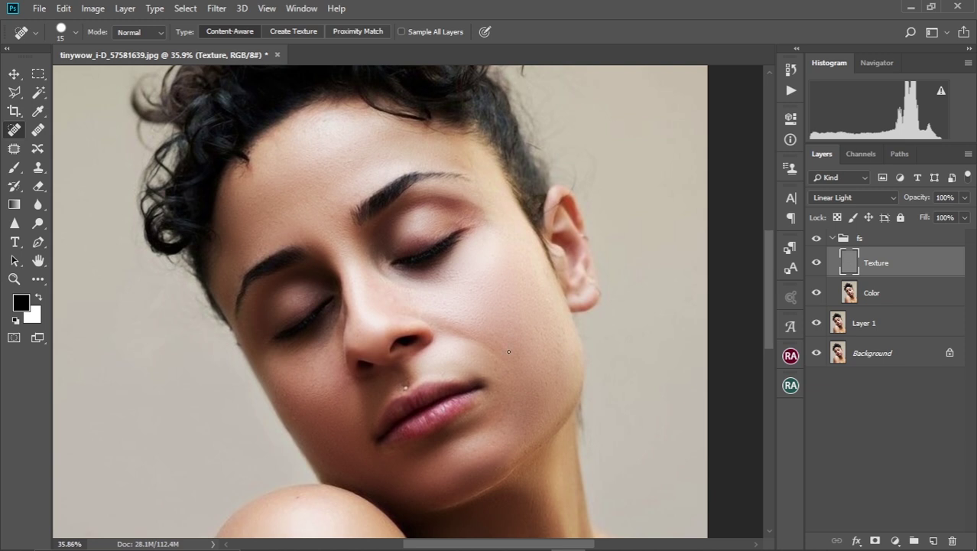
Step: Return to the Color layer with the Mixer Brush at size 150 for further blending of the face
left_click(838, 303)
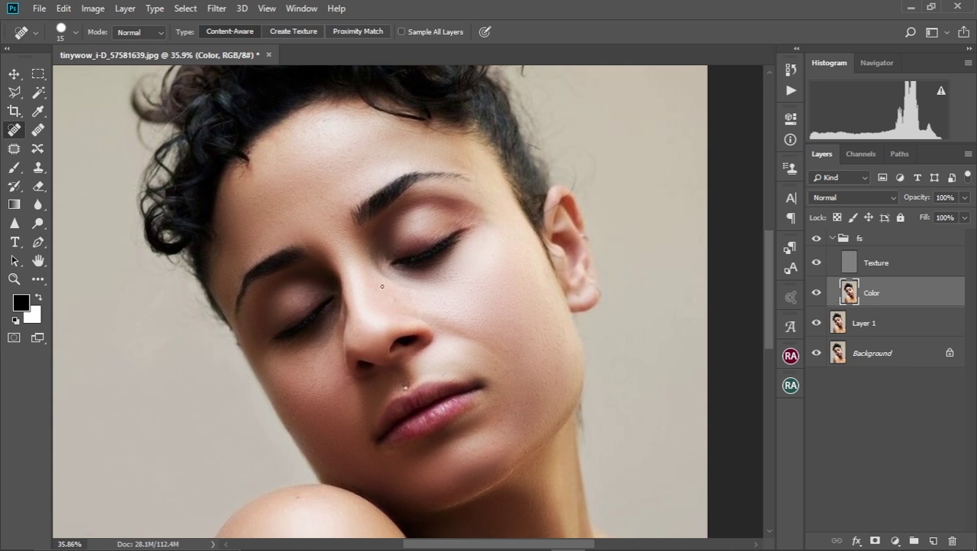
left_click(39, 278)
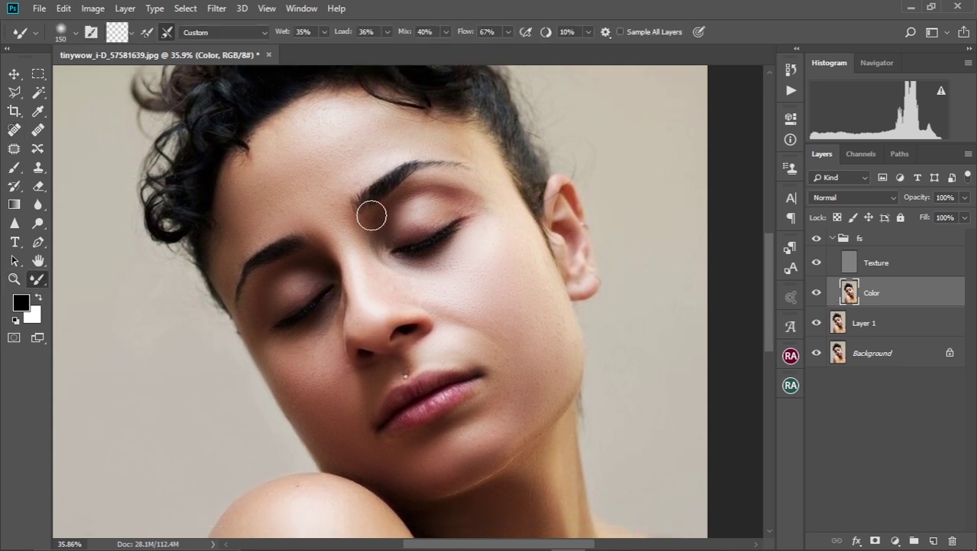
scroll(366, 228, "down", 5)
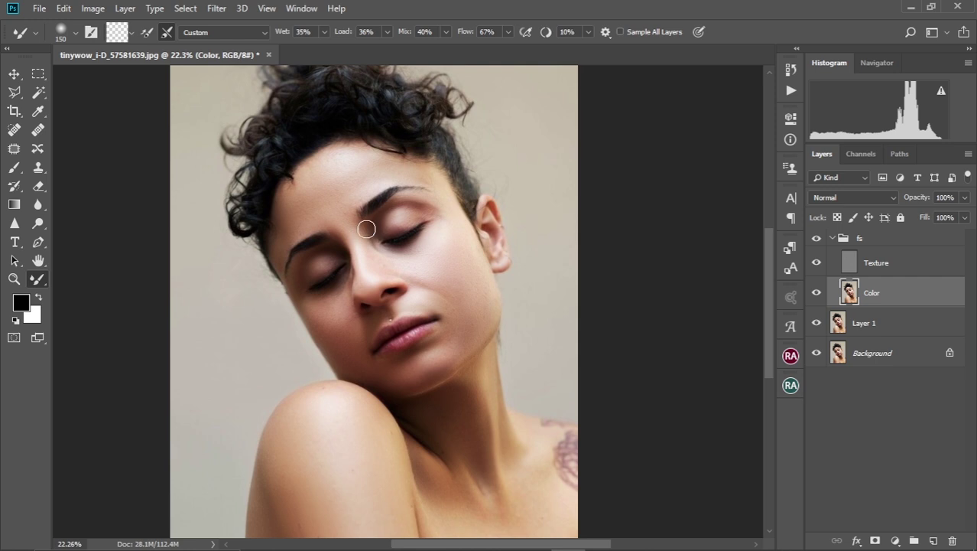
scroll(366, 228, "up", 3)
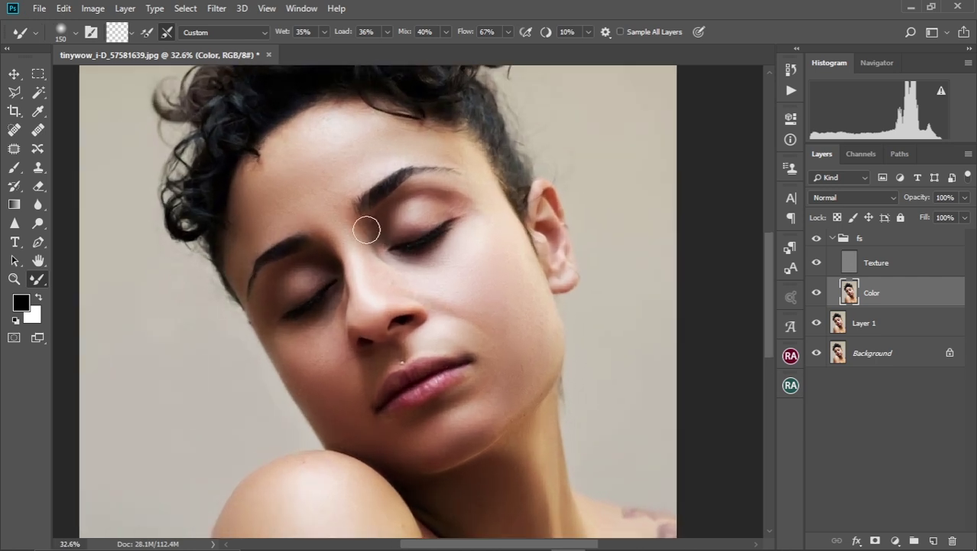